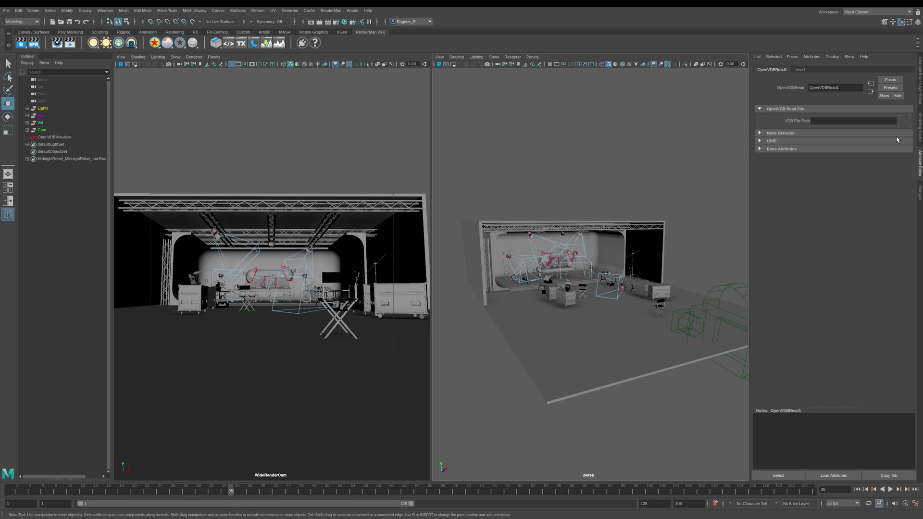
# Load a VDB file into the OpenVDBRead1 node and display the PxrVolume material of the OpenVDBVisualize object.
pyautogui.click(904, 121)
pyautogui.doubleClick(552, 113)
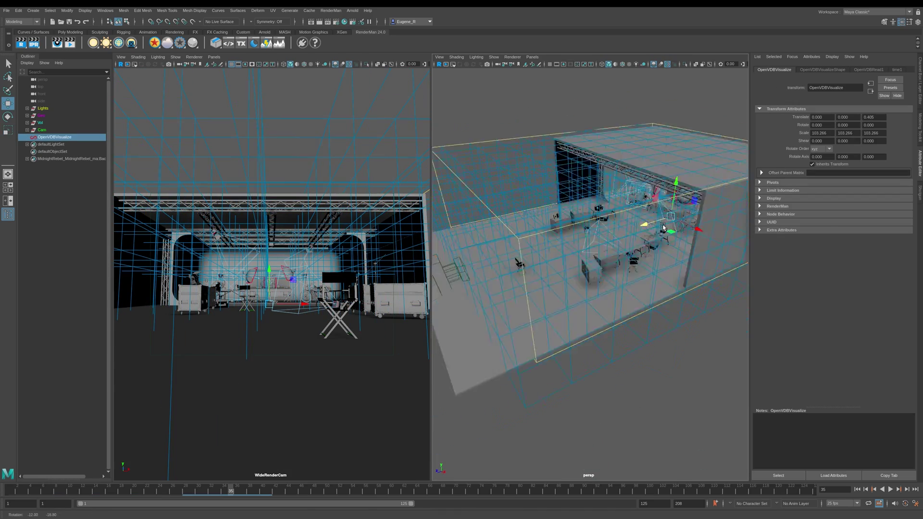
pyautogui.click(821, 74)
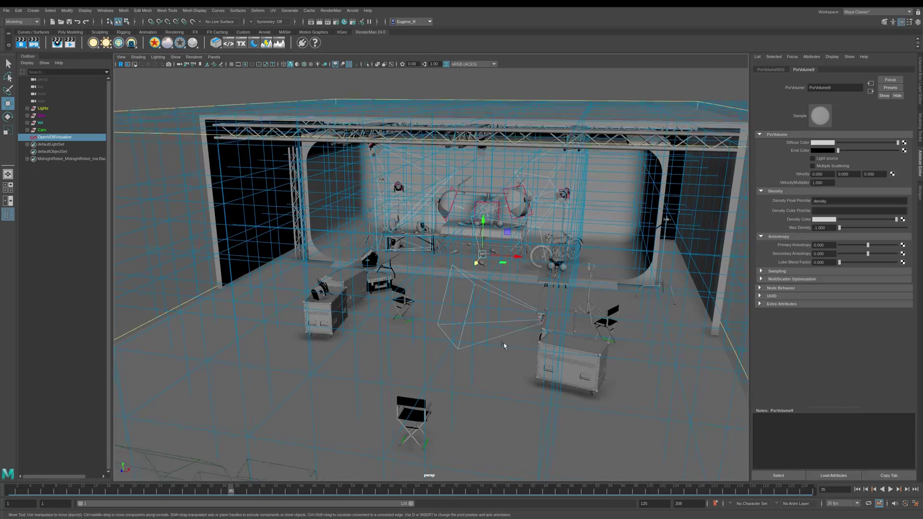
pyautogui.click(55, 137)
pyautogui.keyDown('alt'); pyautogui.moveTo(433, 240); pyautogui.dragTo(575, 215); pyautogui.keyUp('alt')
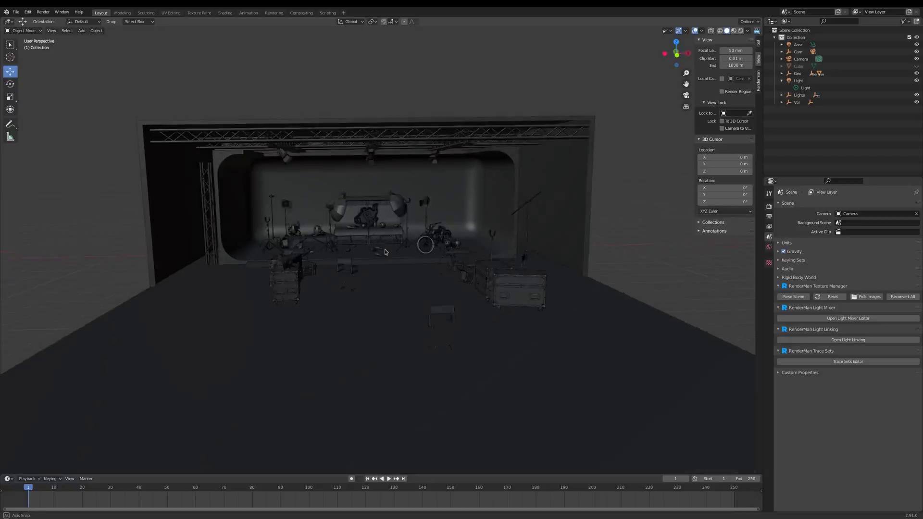
# Switch to Blender and add VolumeFog.vdb to the studio scene as a RenderMan OpenVDB volume.
pyautogui.moveTo(384, 240); pyautogui.dragTo(312, 202, button='middle')
pyautogui.click(81, 30)
pyautogui.moveTo(98, 39)
pyautogui.moveTo(161, 66)
pyautogui.click(220, 67)
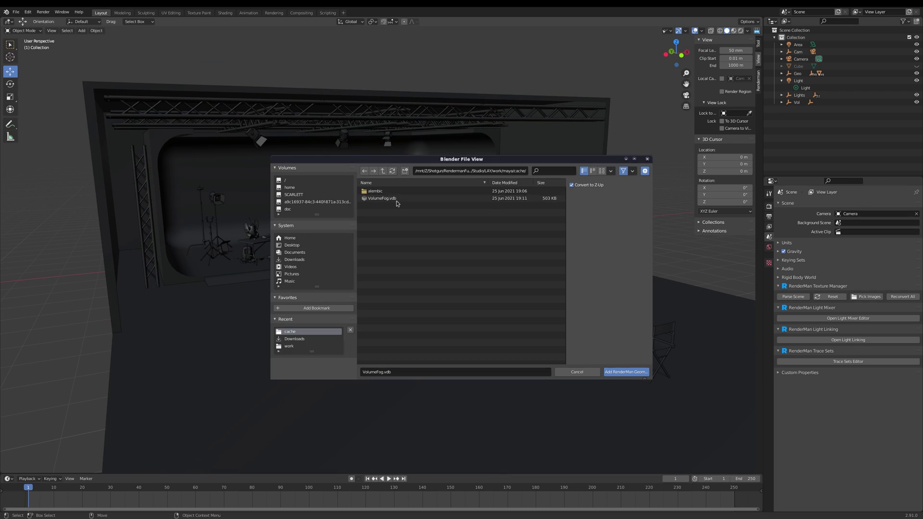
pyautogui.click(397, 199)
pyautogui.doubleClick(396, 199)
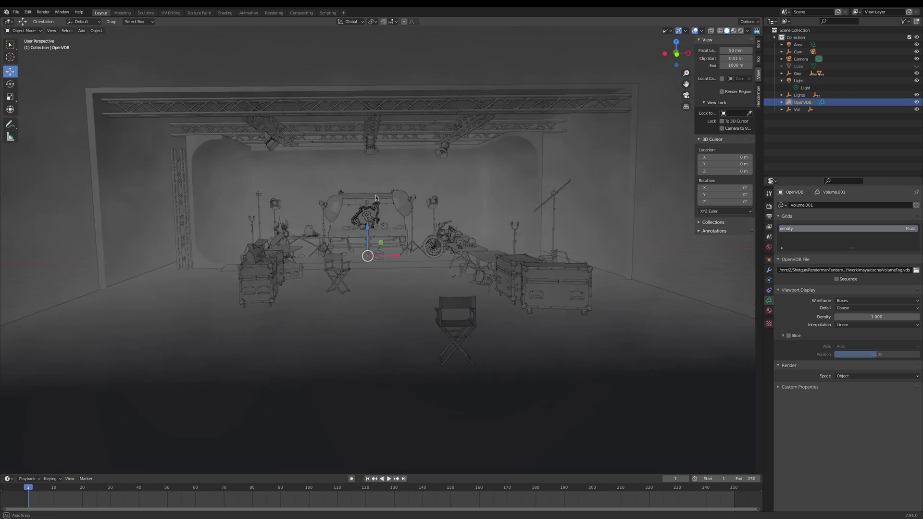
pyautogui.scroll(3, 404, 190)
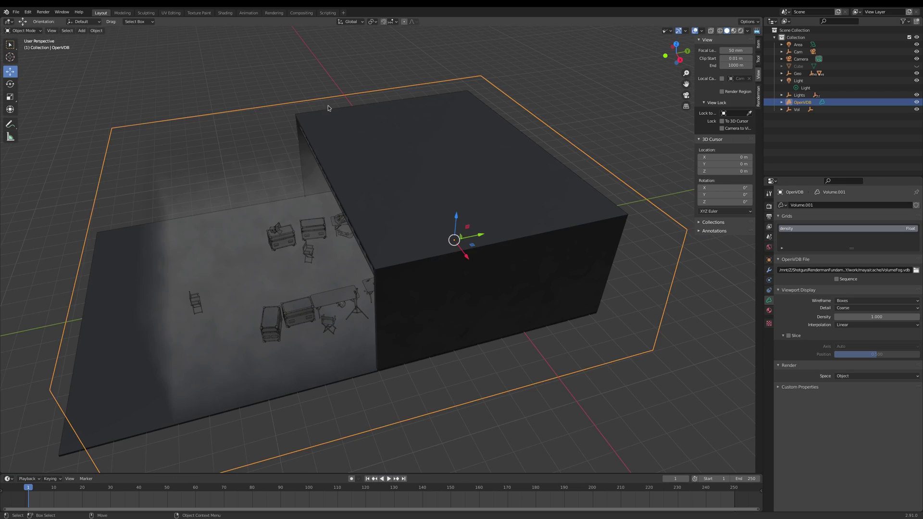
pyautogui.click(328, 108)
pyautogui.moveTo(327, 108); pyautogui.dragTo(361, 204, button='middle')
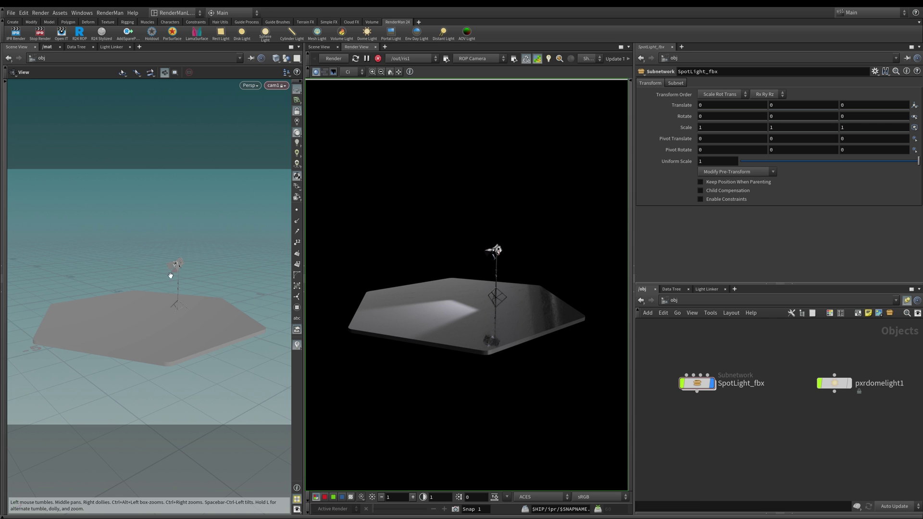
# Switch to Houdini and display the Refine settings of MainSpotlight inside SpotLight_fbx.
pyautogui.scroll(5, 192, 266)
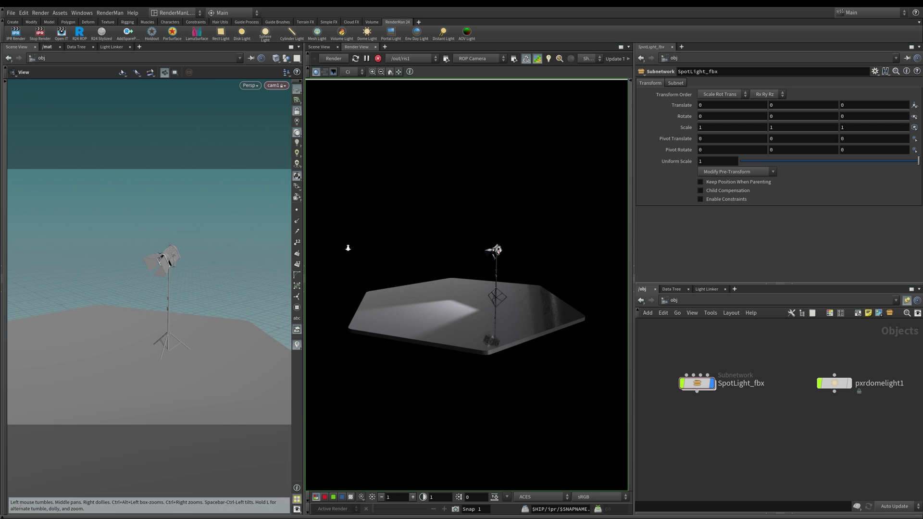
pyautogui.scroll(5, 159, 262)
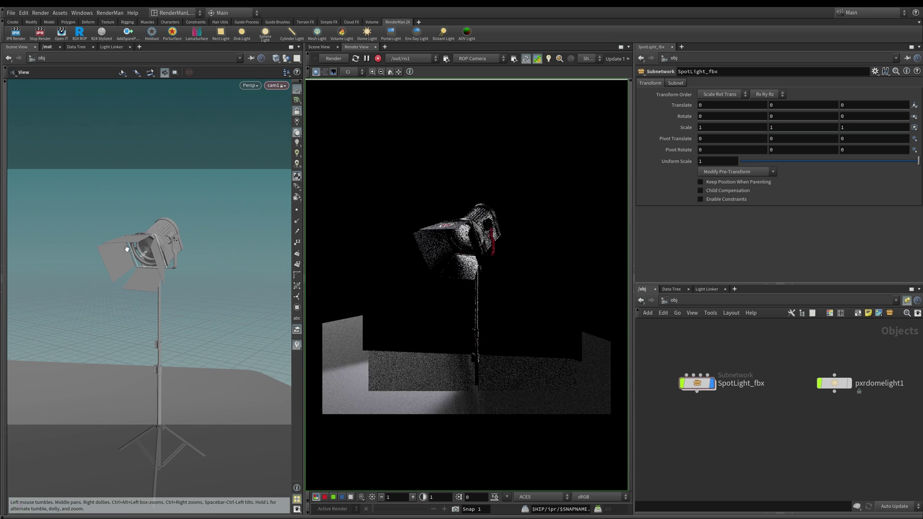
pyautogui.scroll(-10, 154, 262)
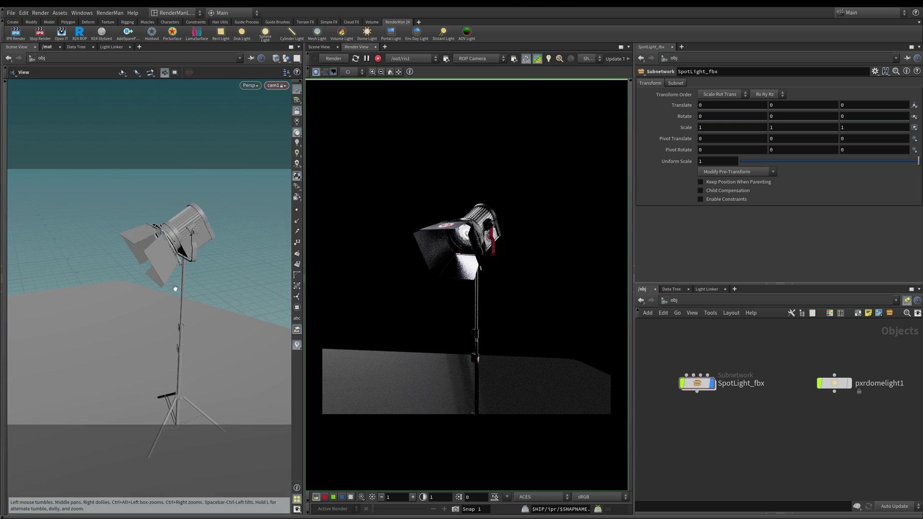
pyautogui.moveTo(83, 260); pyautogui.dragTo(125, 290)
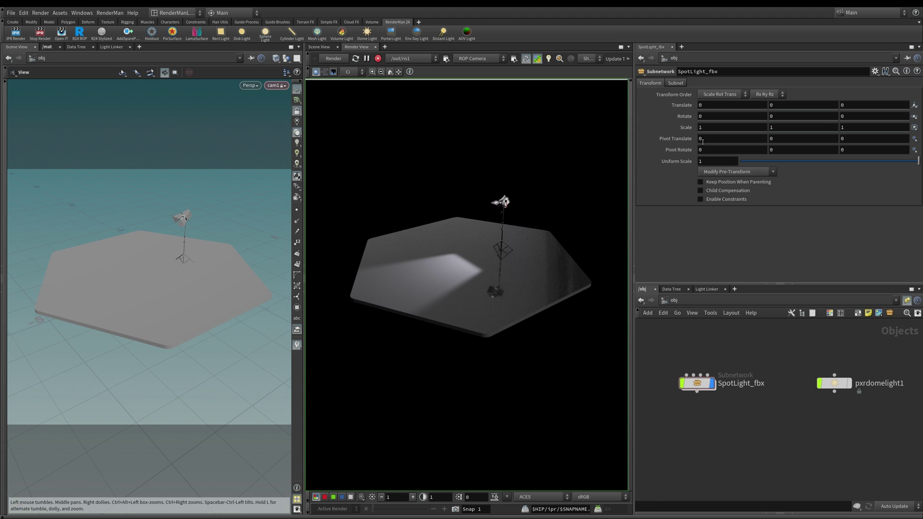
pyautogui.click(85, 47)
pyautogui.click(38, 79)
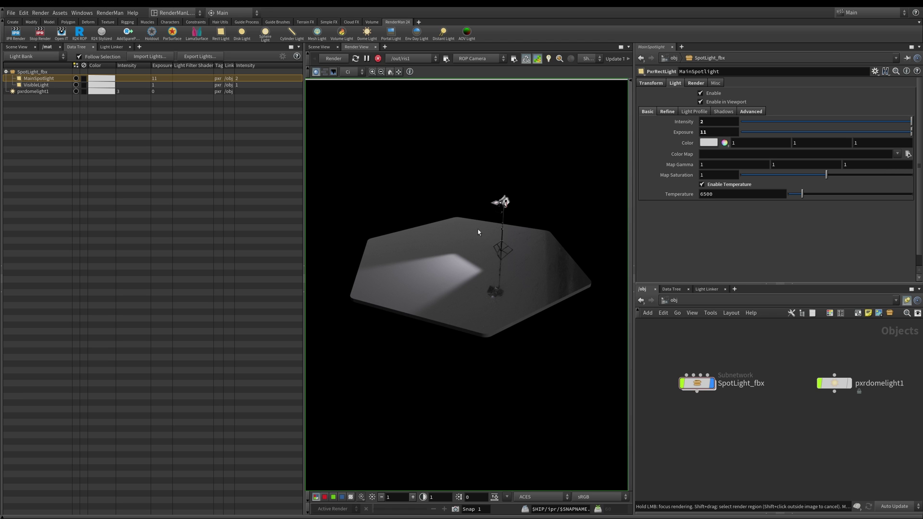
pyautogui.click(668, 112)
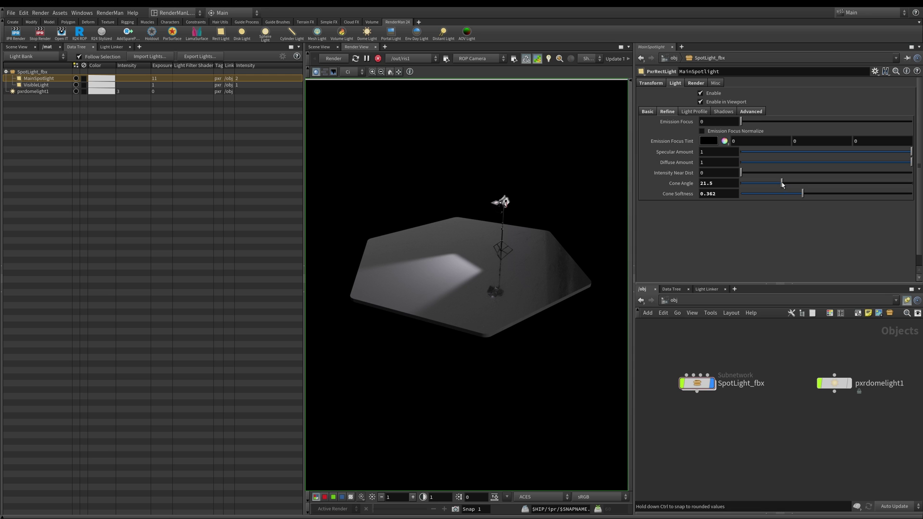
# Try cone angles of 22.1 and 67.5 on MainSpotlight and settle on 41.5.
pyautogui.moveTo(792, 183); pyautogui.dragTo(795, 185)
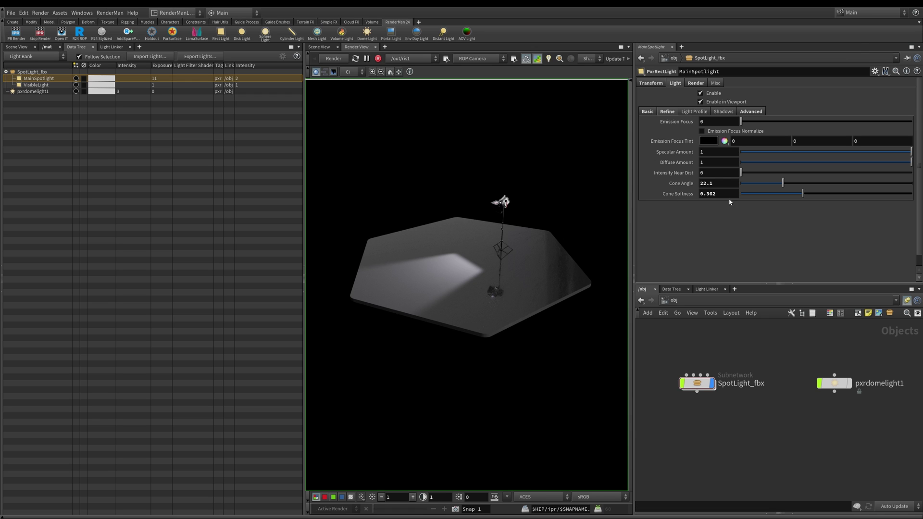
pyautogui.moveTo(783, 184); pyautogui.dragTo(869, 184)
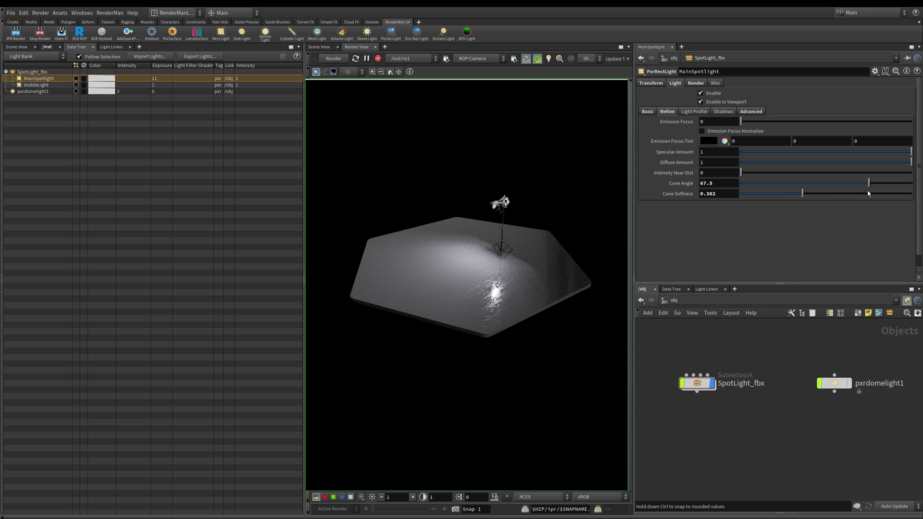
pyautogui.moveTo(869, 183); pyautogui.dragTo(819, 184)
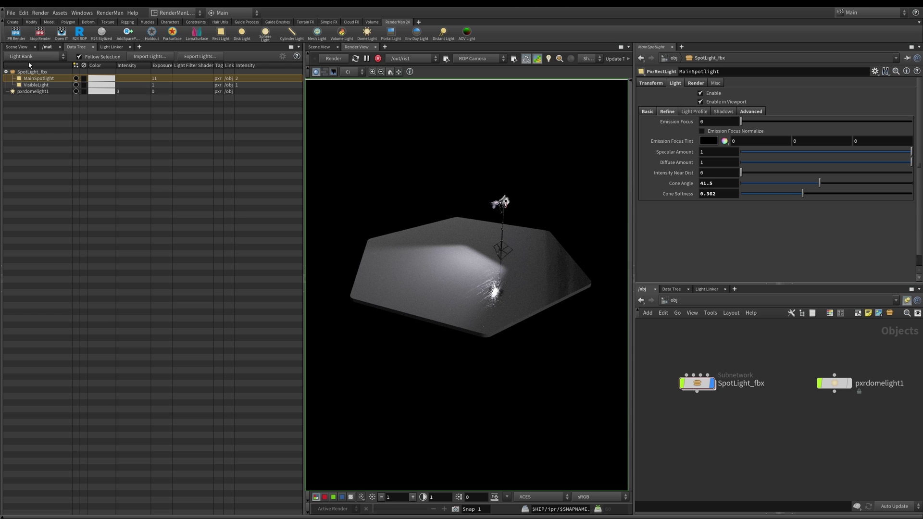
# Examine the lit floor up close and its Floor material network, shifting the ShinyFloor node slightly away from pxrbumproughness1.
pyautogui.click(17, 47)
pyautogui.moveTo(181, 330); pyautogui.dragTo(346, 316, button='right')
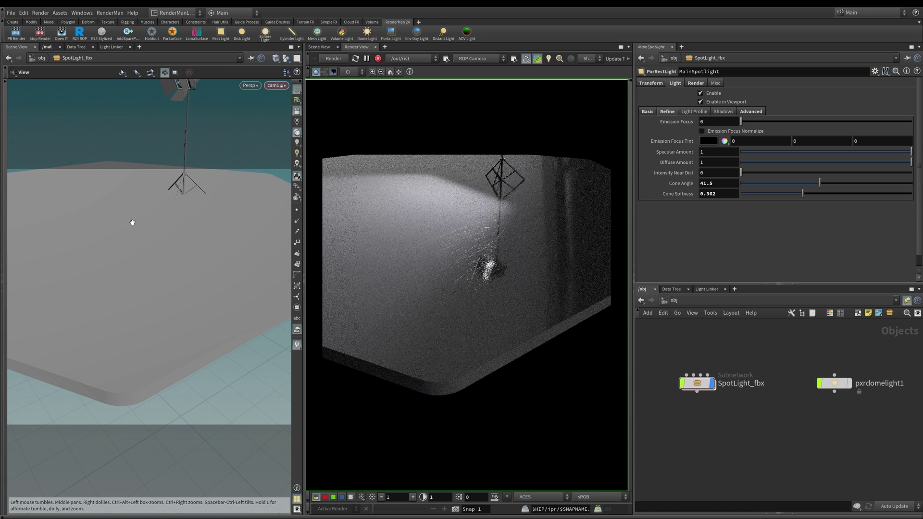
pyautogui.moveTo(133, 223); pyautogui.dragTo(138, 259, button='right')
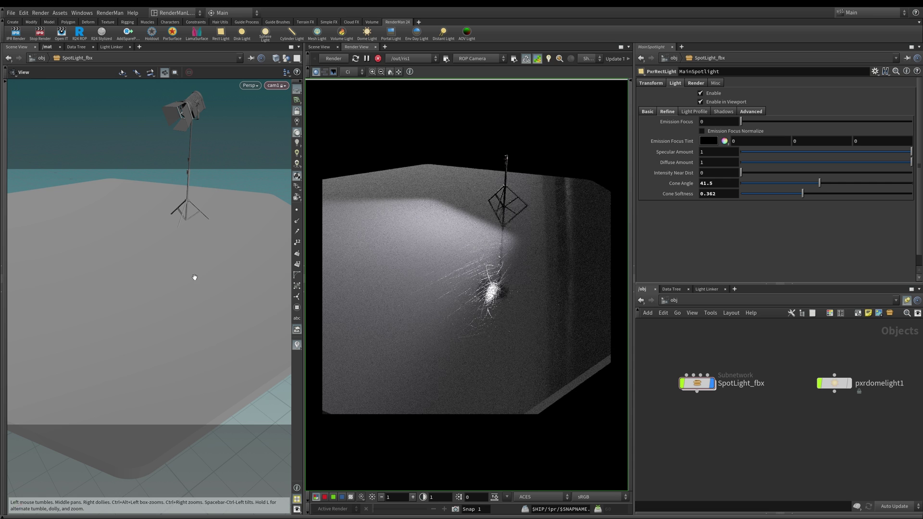
pyautogui.click(47, 47)
pyautogui.doubleClick(161, 311)
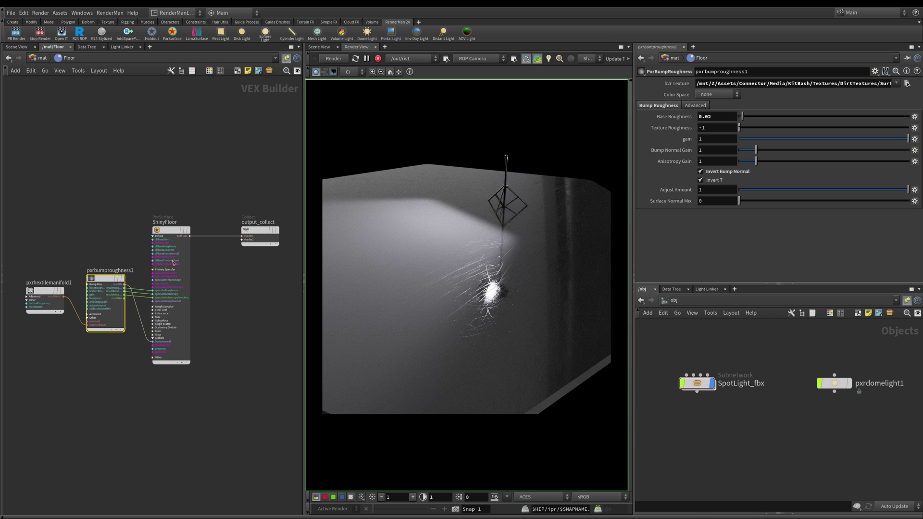
pyautogui.moveTo(171, 231)
pyautogui.mouseDown()
pyautogui.moveTo(186, 228)
pyautogui.moveTo(186, 237)
pyautogui.mouseUp()
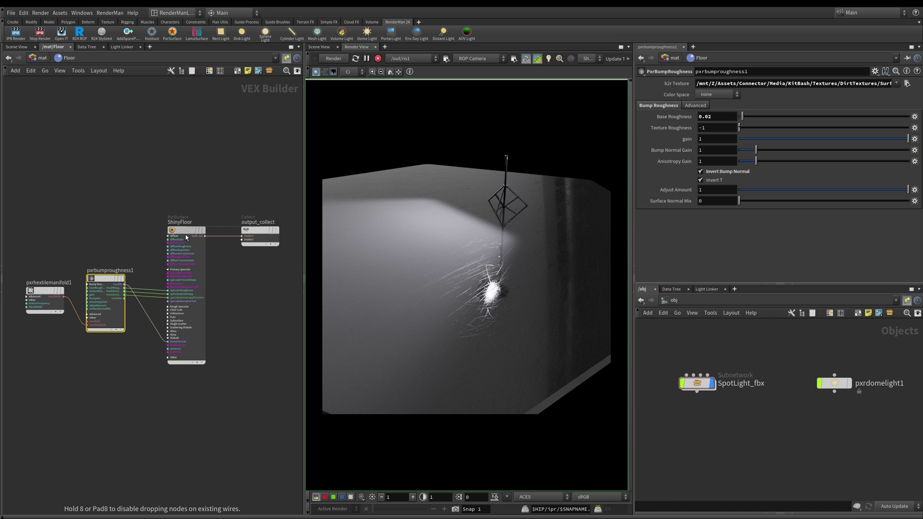
pyautogui.moveTo(42, 291)
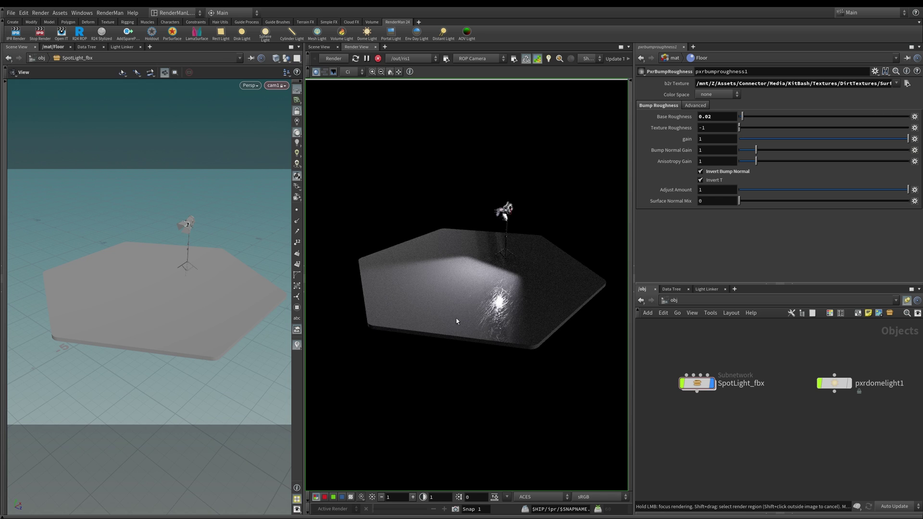
# Check the VisibleLight settings and set MainSpotlight's cone angle to 20.5.
pyautogui.click(89, 48)
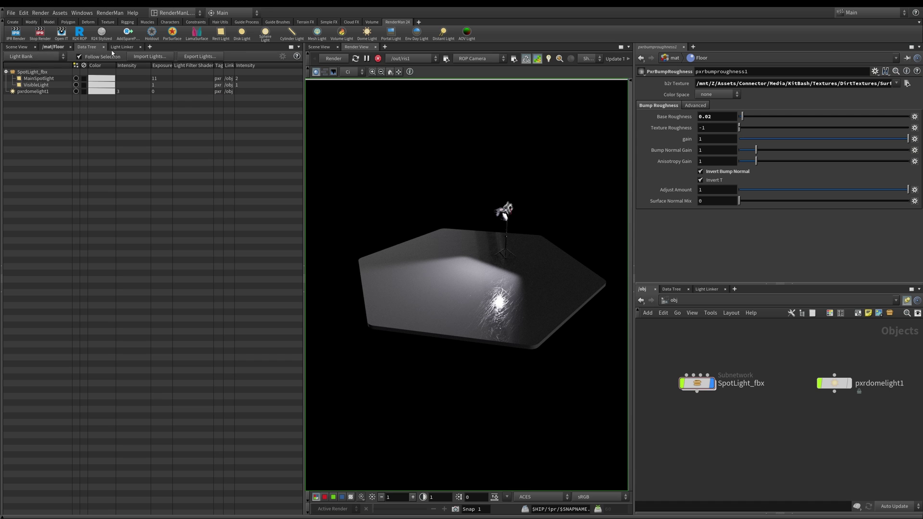
pyautogui.click(45, 85)
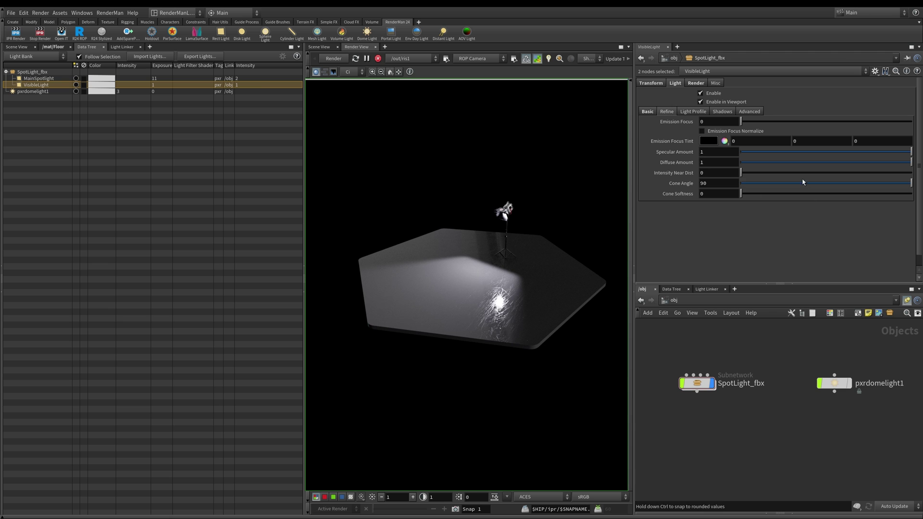
pyautogui.click(31, 78)
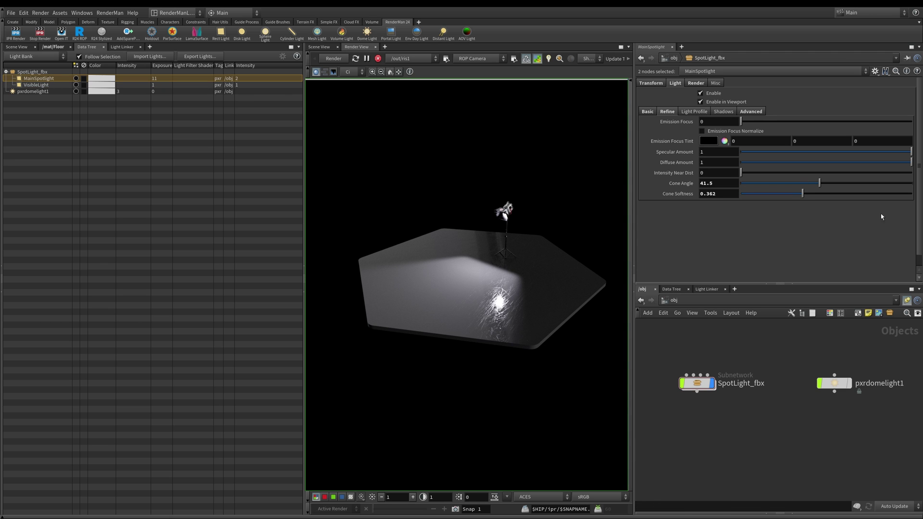
pyautogui.moveTo(822, 184); pyautogui.dragTo(780, 188)
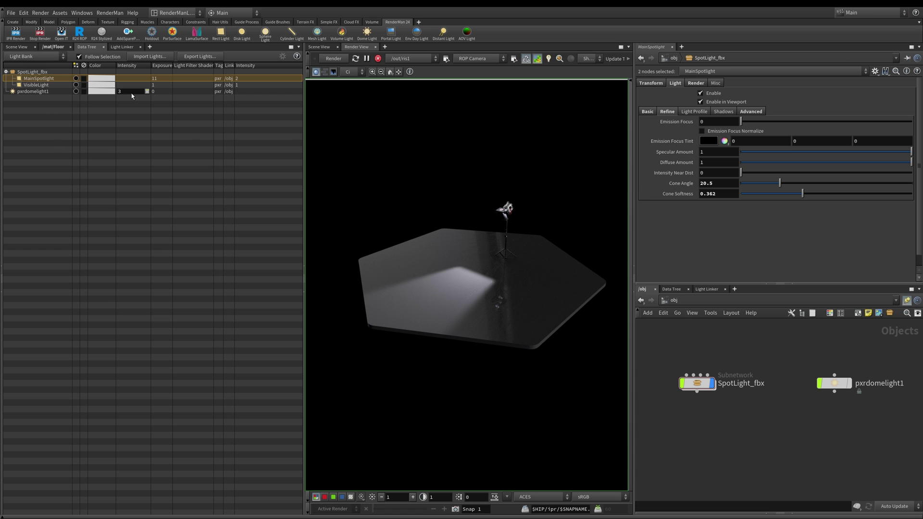
# Select VisibleLight and examine the spotlight's lens and barn doors up close in the live render.
pyautogui.click(53, 87)
pyautogui.click(16, 47)
pyautogui.moveTo(250, 231); pyautogui.dragTo(267, 236)
pyautogui.moveTo(268, 236); pyautogui.dragTo(192, 290, button='right')
pyautogui.moveTo(192, 290); pyautogui.dragTo(154, 252)
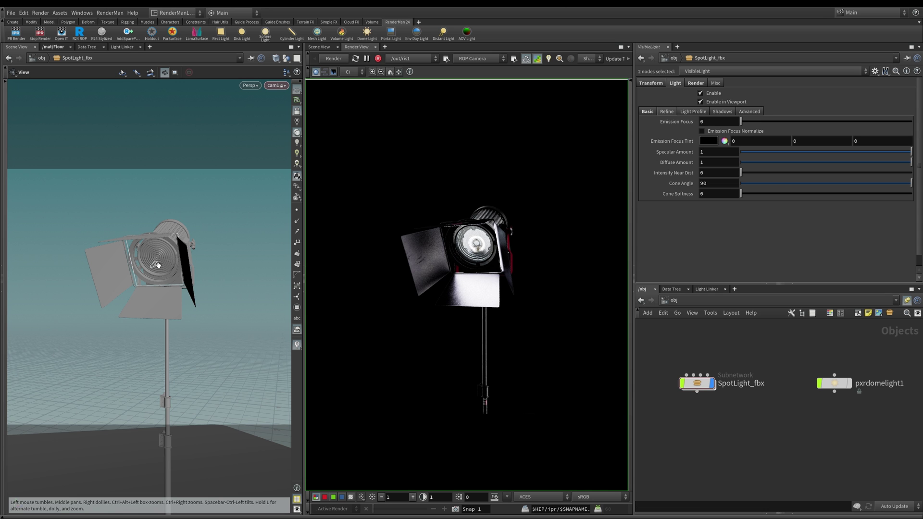
pyautogui.scroll(-10, 225, 279)
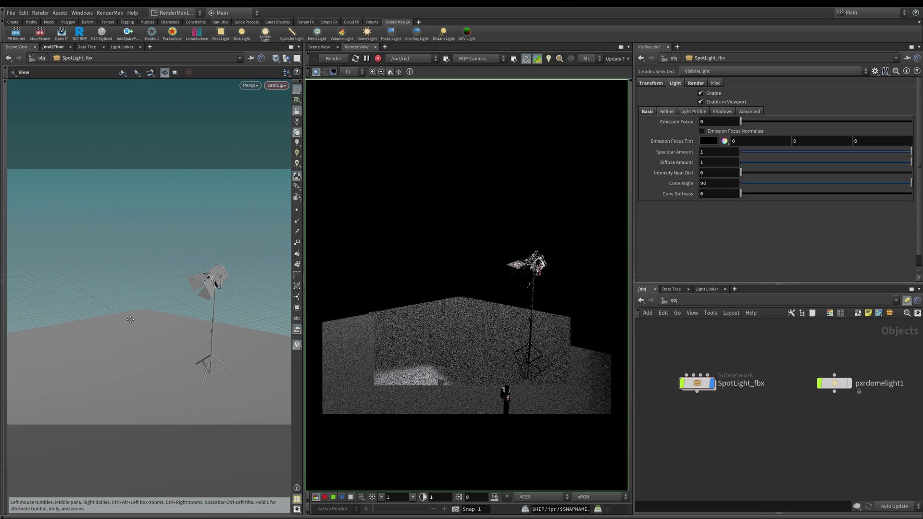
# Add a box geometry object to the object network beneath SpotLight_fbx.
pyautogui.click(739, 458)
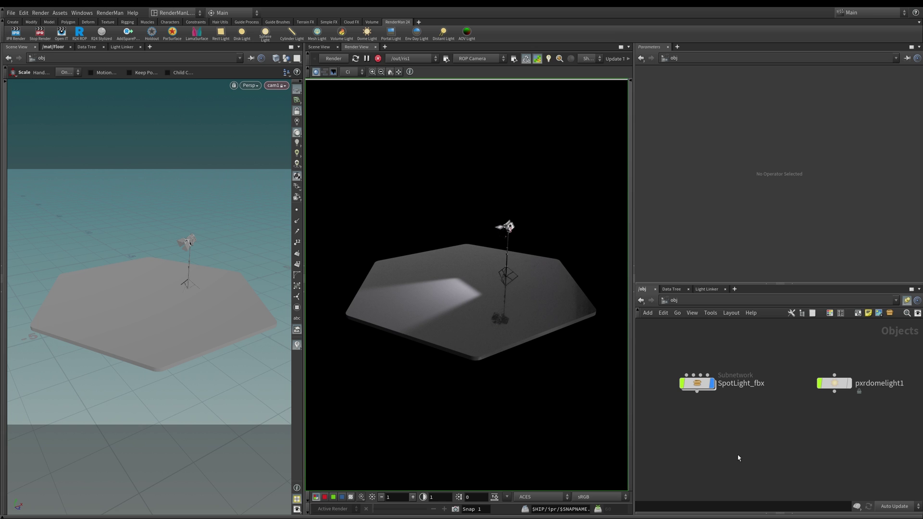
pyautogui.press('Tab')
pyautogui.write('box')
pyautogui.press('Return')
pyautogui.click(722, 433)
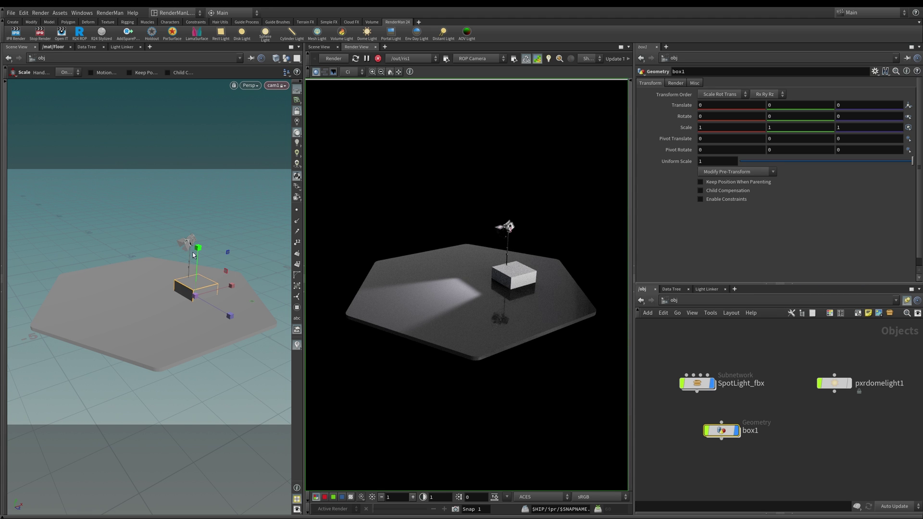
# Scale box1 to about 6.1 × 2.3 × 6.1 and move it to about X -1.5, Y 1.4, enclosing the spotlight and floor.
pyautogui.press('w')
pyautogui.press('w')
pyautogui.press('t')
pyautogui.moveTo(198, 249); pyautogui.dragTo(197, 236)
pyautogui.moveTo(197, 282); pyautogui.dragTo(278, 263)
pyautogui.press('r')
pyautogui.moveTo(171, 311); pyautogui.dragTo(264, 359)
pyautogui.moveTo(139, 246)
pyautogui.mouseDown()
pyautogui.moveTo(140, 175)
pyautogui.moveTo(144, 212)
pyautogui.mouseUp()
pyautogui.press('w')
pyautogui.press('t')
pyautogui.moveTo(142, 247); pyautogui.dragTo(130, 293)
pyautogui.press('r')
pyautogui.press('e')
pyautogui.press('Escape')
pyautogui.press('e')
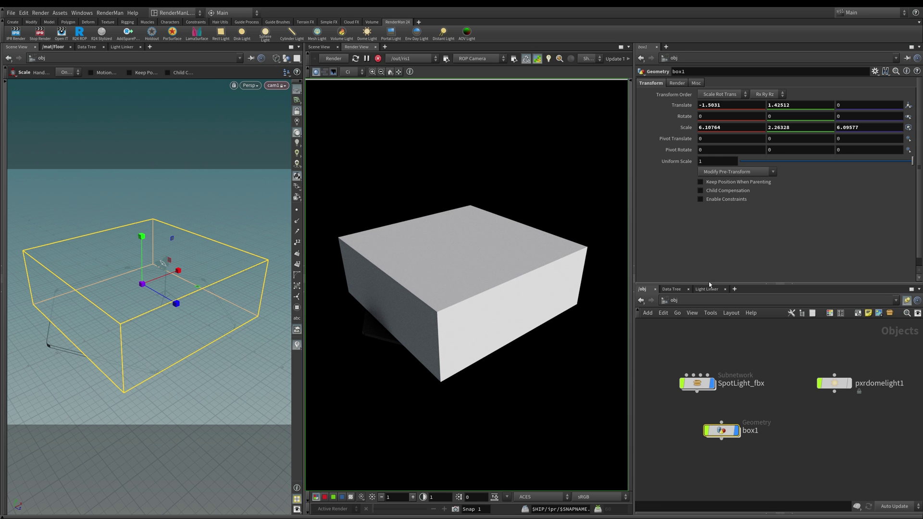
# Create a Pxr Material Builder node at the mat level, above the existing materials.
pyautogui.click(56, 47)
pyautogui.click(42, 57)
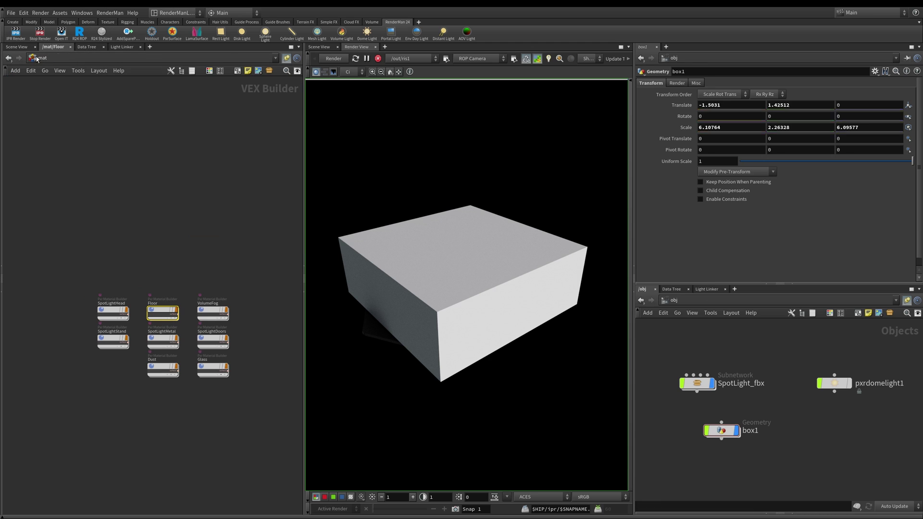
pyautogui.press('Tab')
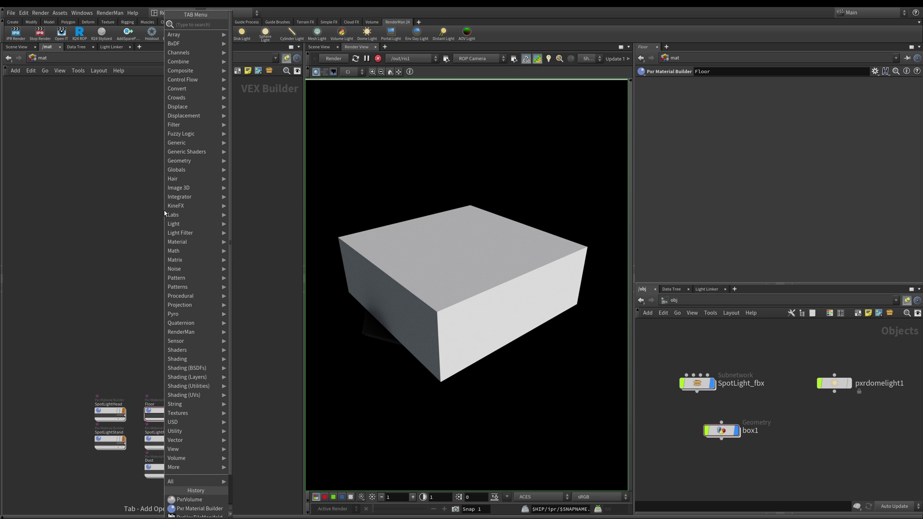
pyautogui.write('mater')
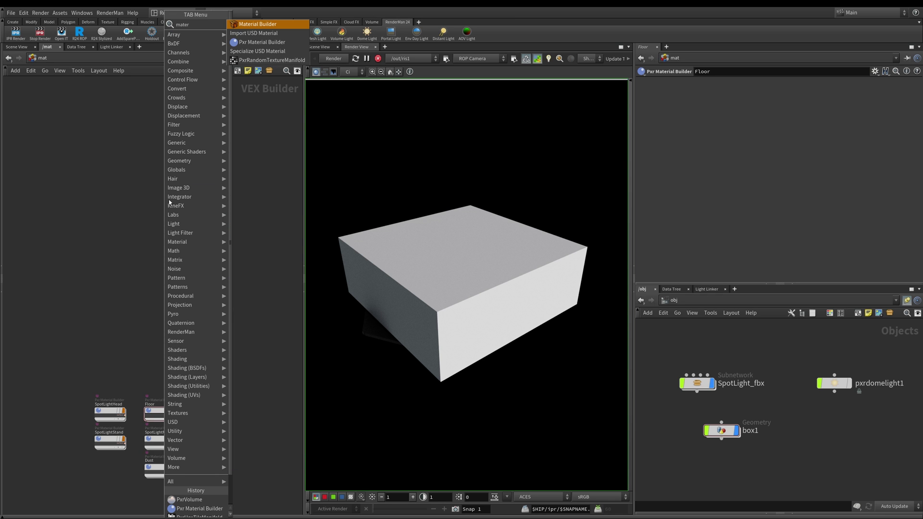
pyautogui.click(262, 42)
pyautogui.click(177, 174)
# Rename the new Pxr Material Builder node to Volume.
pyautogui.scroll(5, 176, 167)
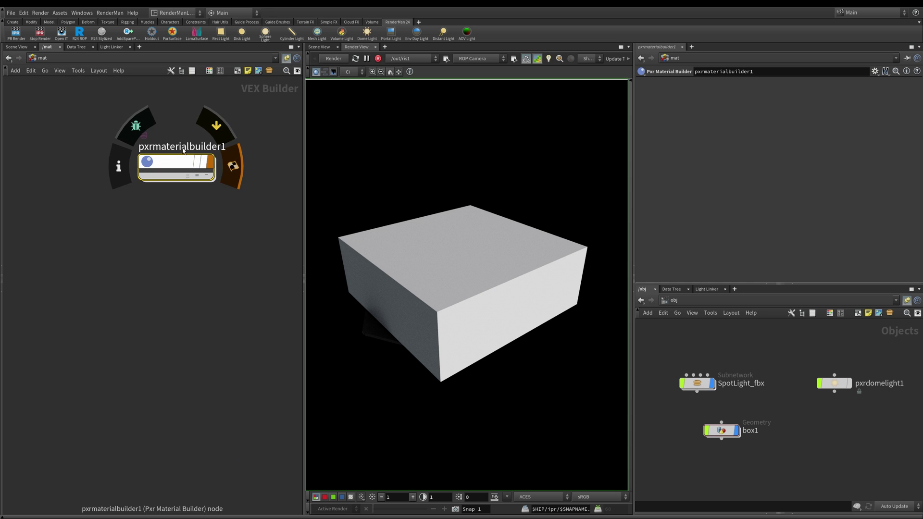
pyautogui.doubleClick(183, 148)
pyautogui.press('BackSpace')
pyautogui.write('Vou')
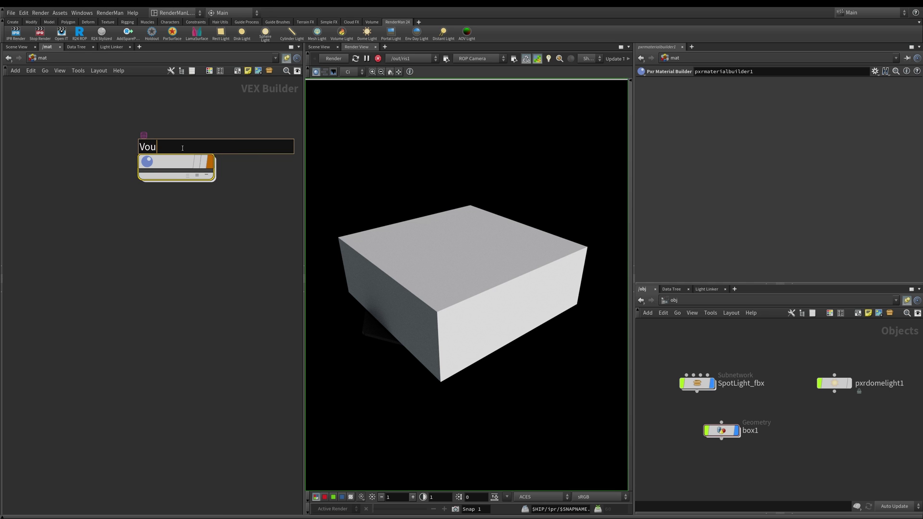
pyautogui.press('BackSpace')
pyautogui.write('lume')
pyautogui.press('Return')
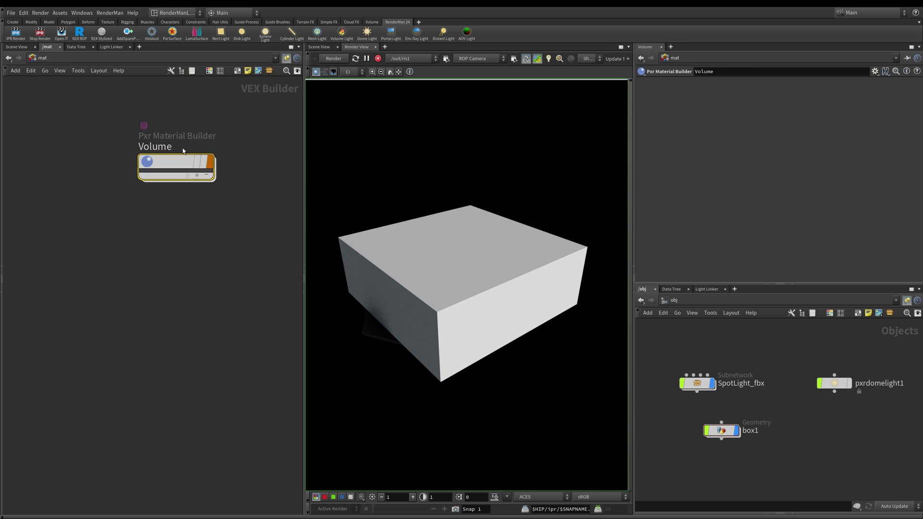
# Inside the Volume material, add a PxrVolume node and connect its bxdf_out to shader1 on output_collect.
pyautogui.doubleClick(172, 162)
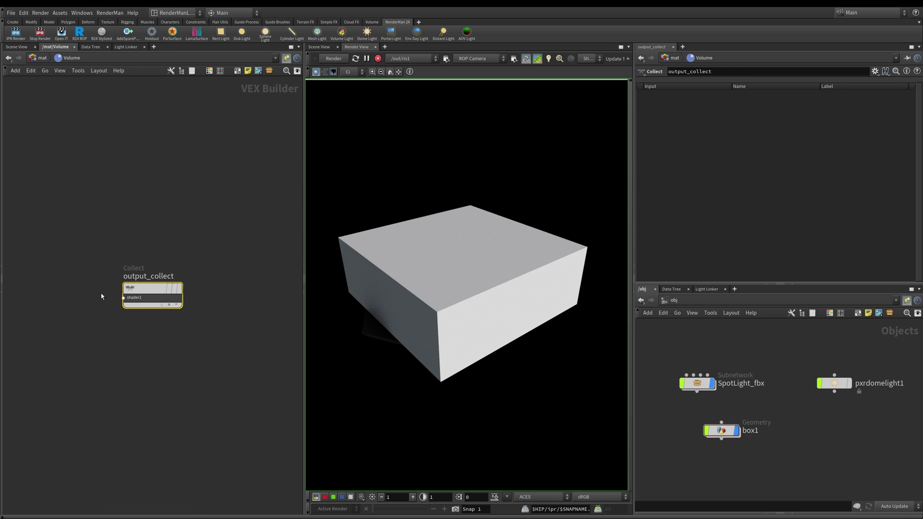
pyautogui.press('Tab')
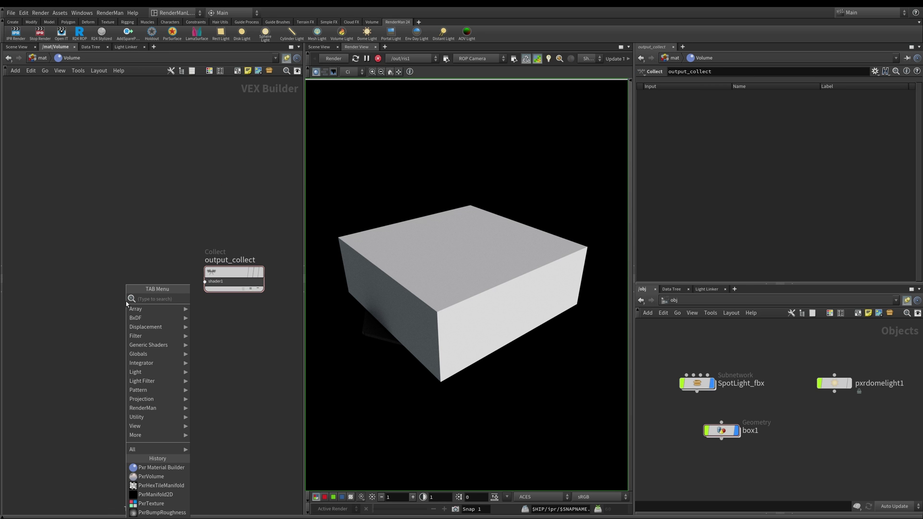
pyautogui.write('vol')
pyautogui.click(211, 302)
pyautogui.click(120, 269)
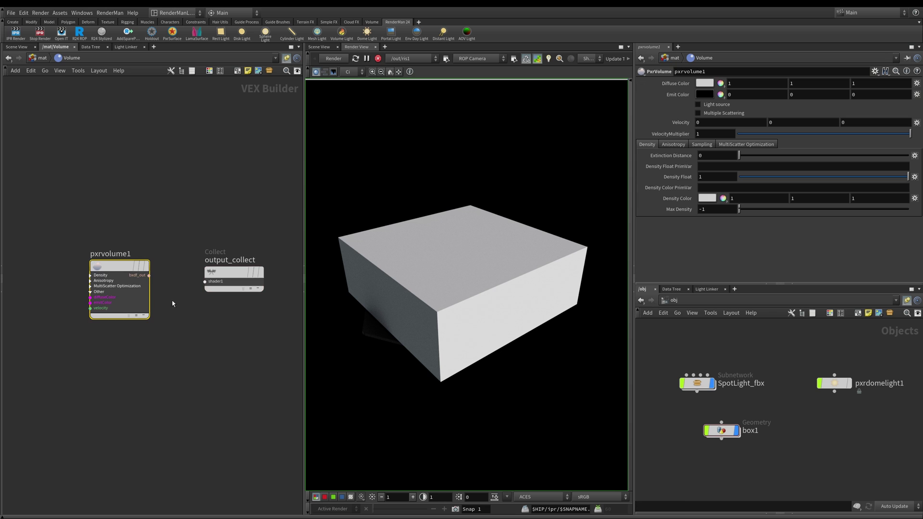
pyautogui.click(149, 275)
pyautogui.click(215, 284)
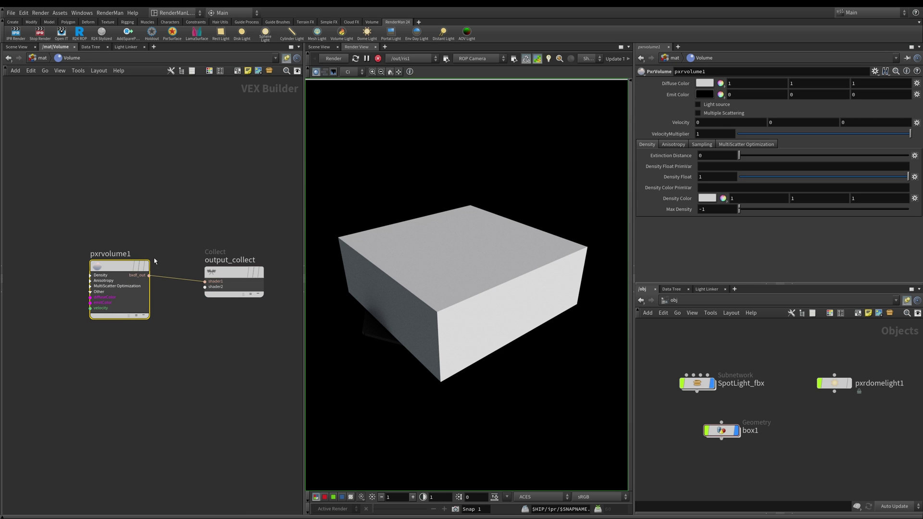
# Assign the Volume material from the mat network to box1.
pyautogui.click(37, 59)
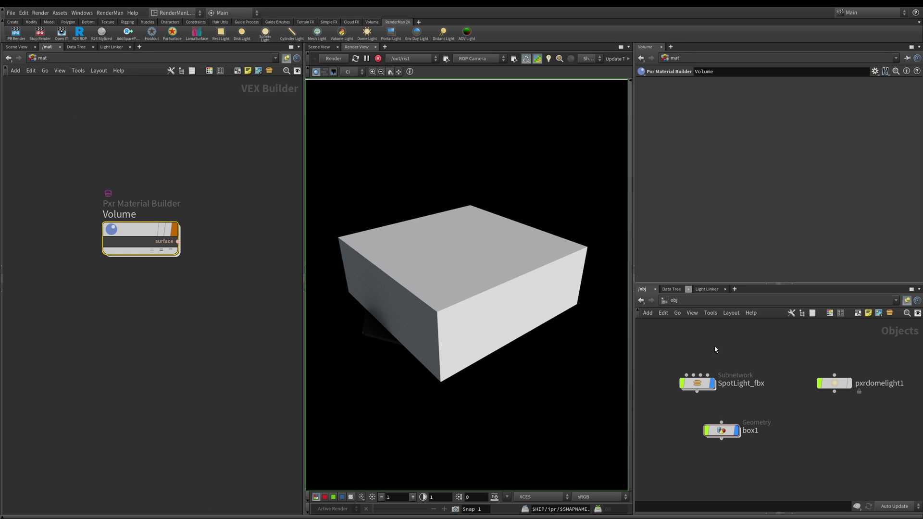
pyautogui.click(720, 431)
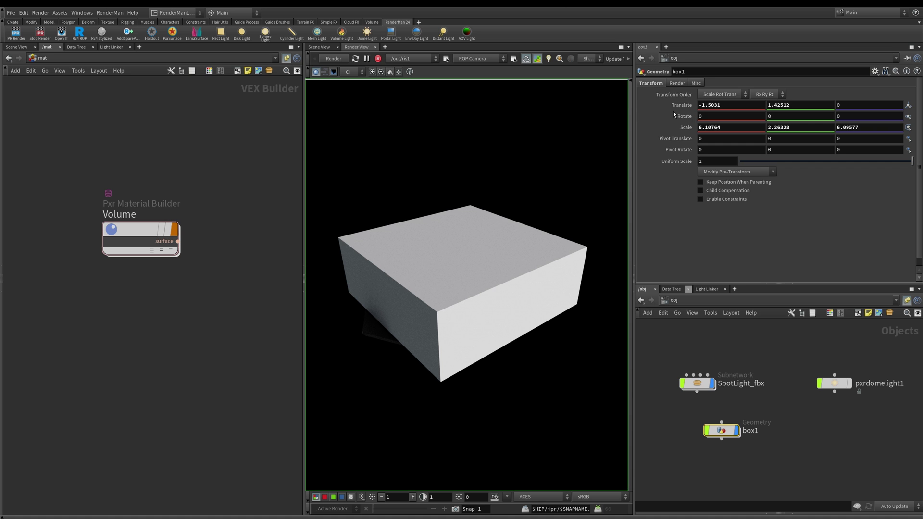
pyautogui.click(683, 83)
pyautogui.moveTo(139, 231); pyautogui.dragTo(565, 172)
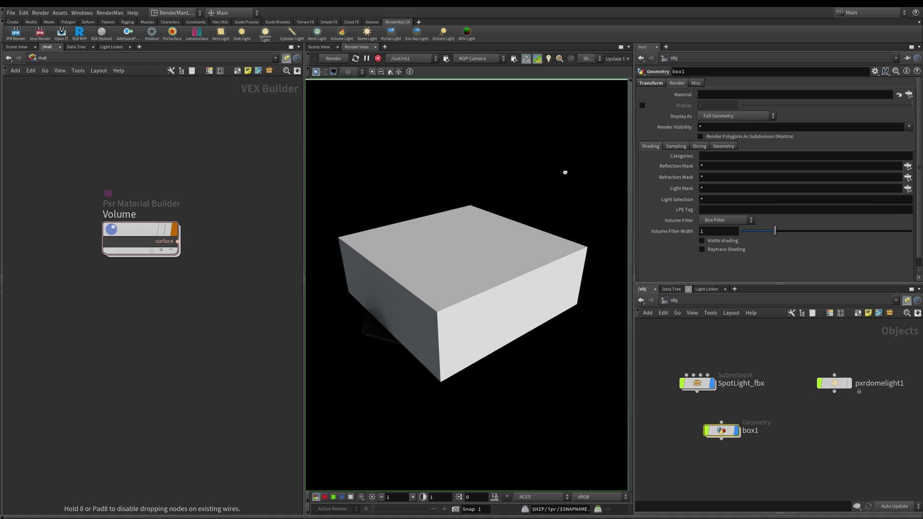
pyautogui.moveTo(726, 88); pyautogui.dragTo(725, 94)
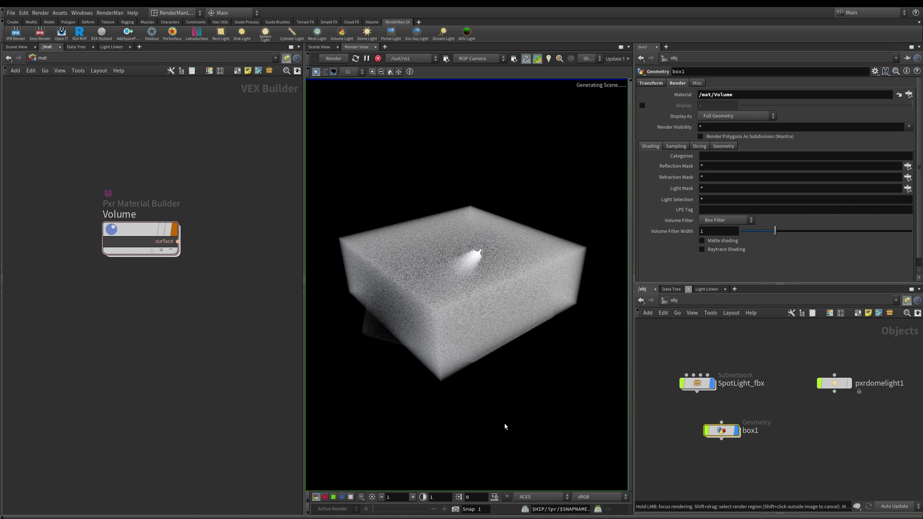
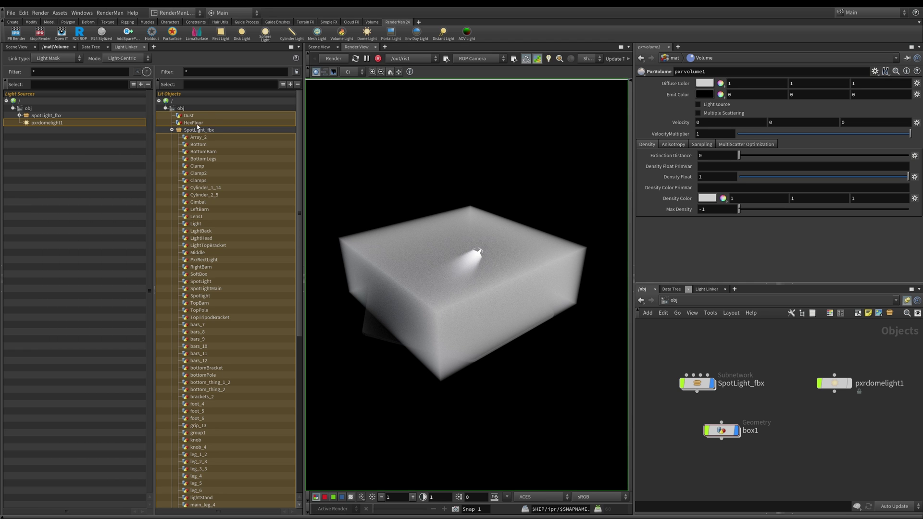
# Unlink box1 from pxrdomelight1 in the light mask so the dome light does not illuminate it.
pyautogui.moveTo(299, 161); pyautogui.dragTo(311, 373)
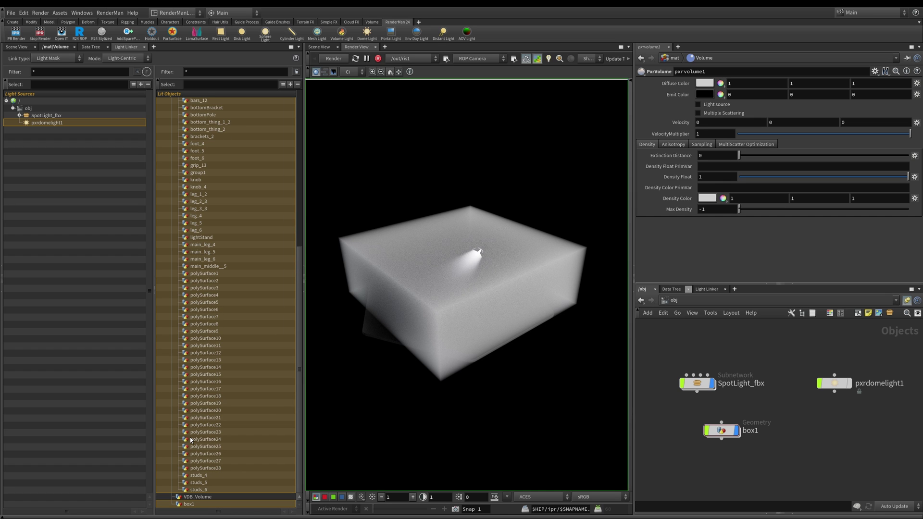
pyautogui.click(196, 505)
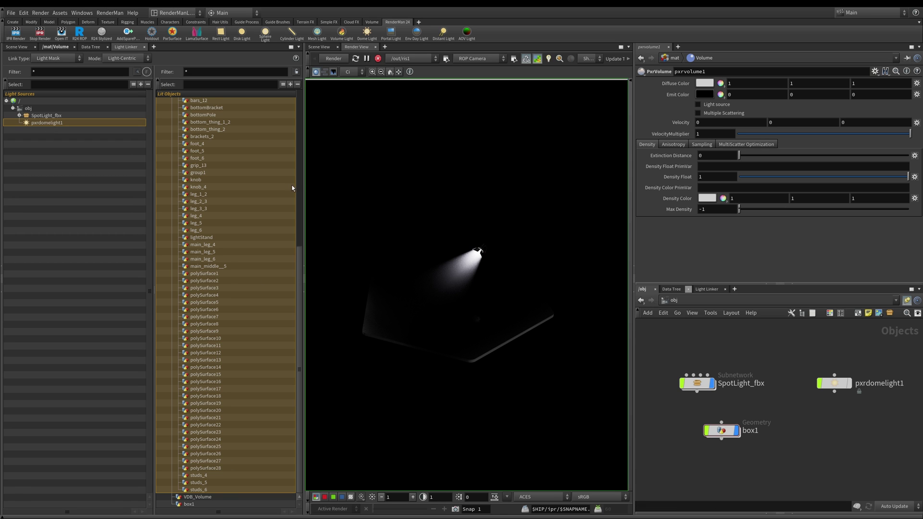
pyautogui.scroll(7, 293, 192)
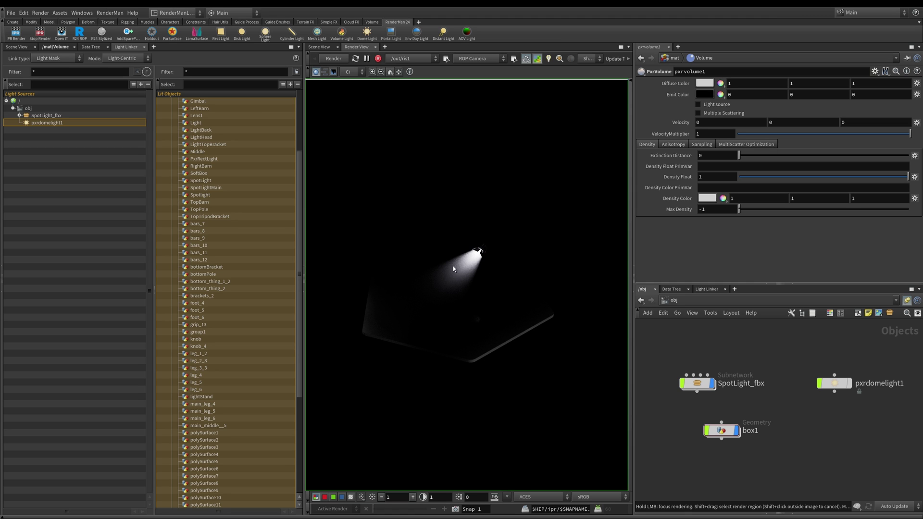
# Set Density Float on pxrvolume1 to .01.
pyautogui.click(53, 46)
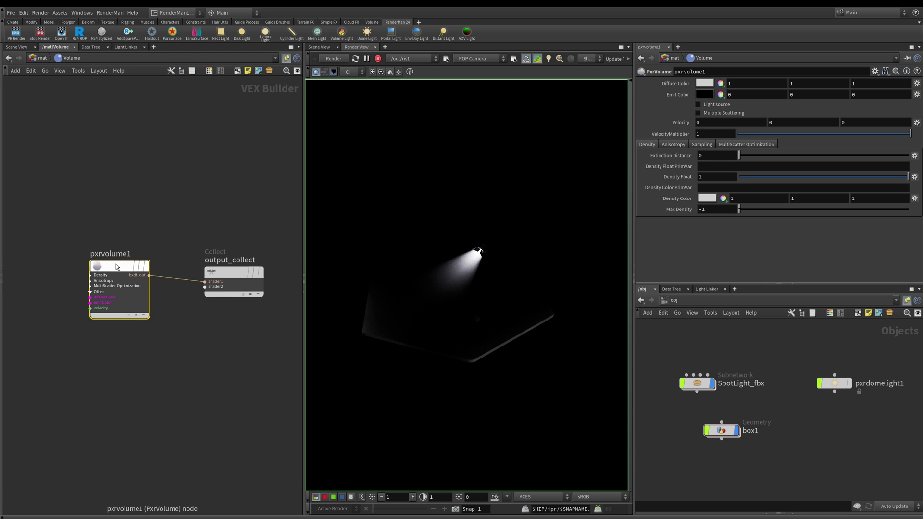
pyautogui.click(711, 178)
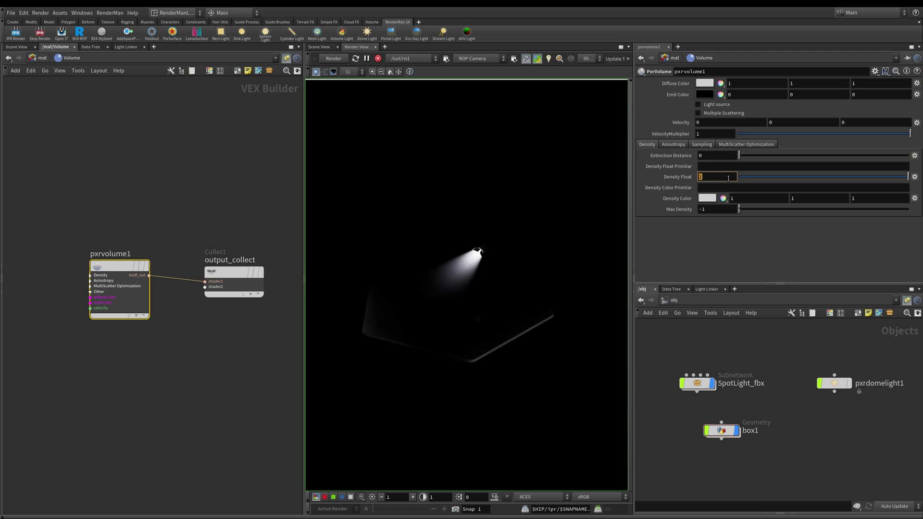
pyautogui.write('.01')
pyautogui.press('Return')
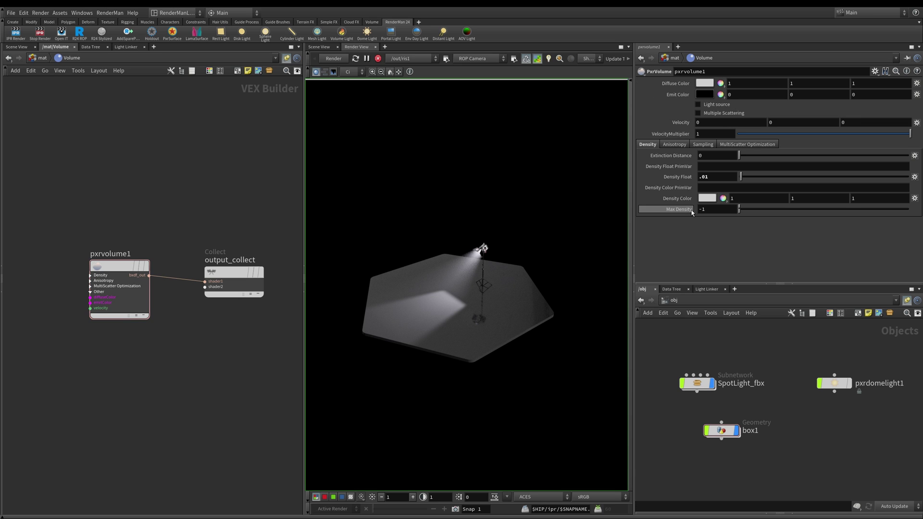
# Change box1's viewport display in the scene view to Bounding Box.
pyautogui.click(17, 47)
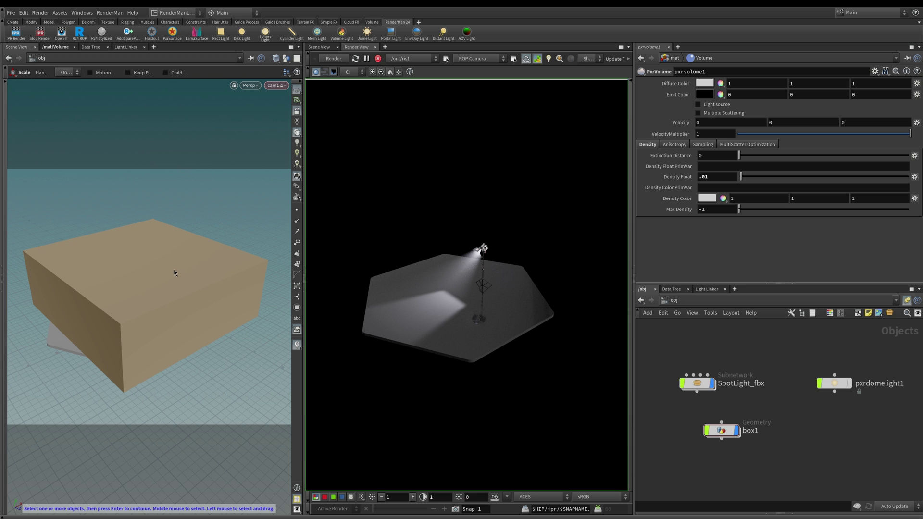
pyautogui.keyDown('alt'); pyautogui.moveTo(147, 294); pyautogui.dragTo(200, 254, button='right'); pyautogui.keyUp('alt')
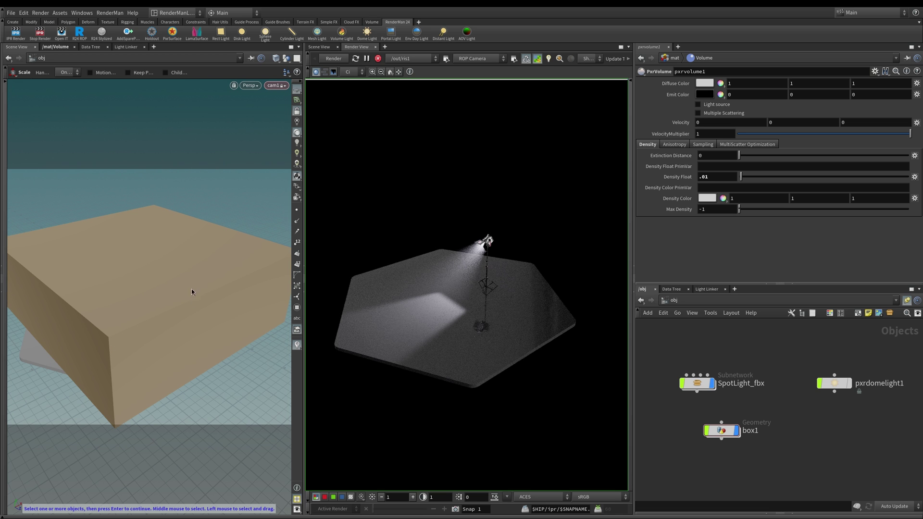
pyautogui.click(721, 430)
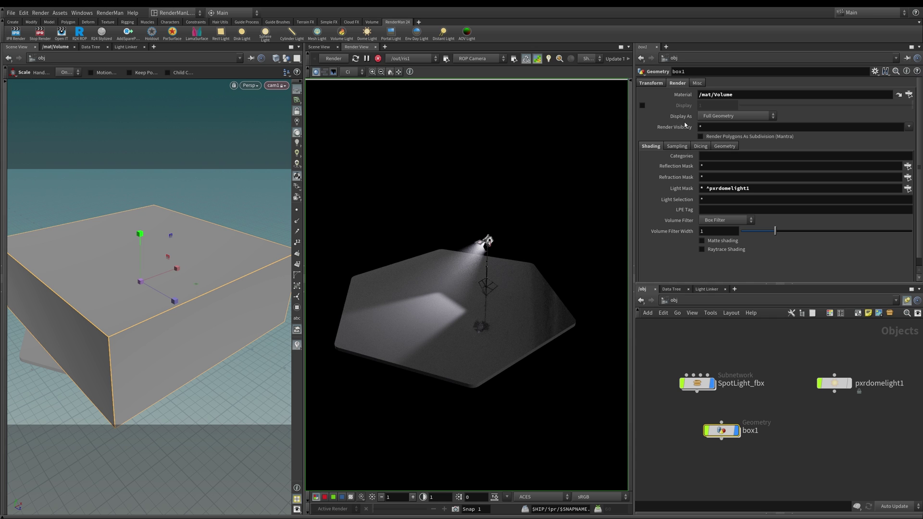
pyautogui.click(717, 118)
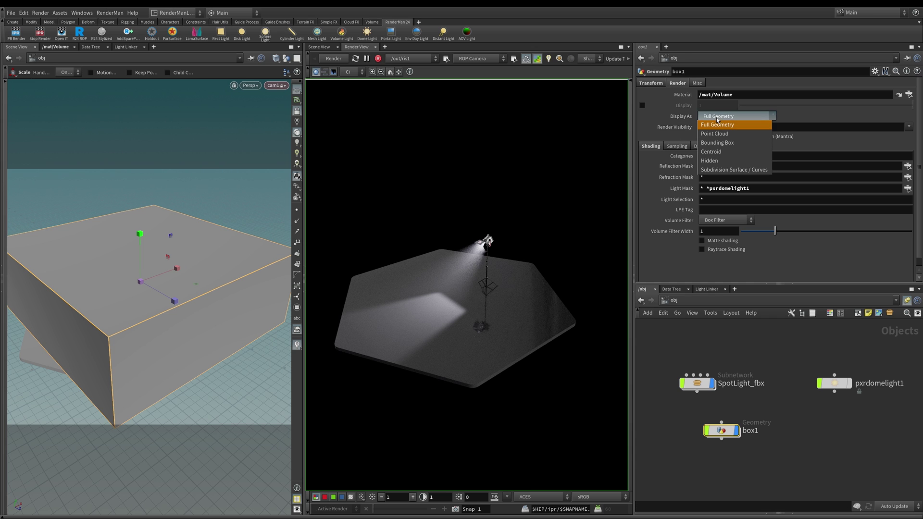
pyautogui.click(723, 144)
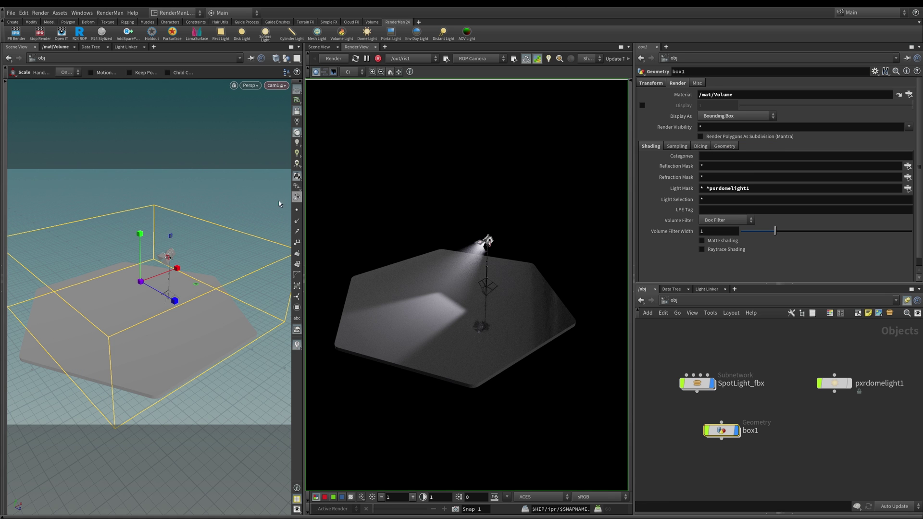
# Reframe cam1 closer and lower on the spotlight, keeping its beam and the lit patch of floor in the render.
pyautogui.press('Escape')
pyautogui.moveTo(200, 241)
pyautogui.mouseDown()
pyautogui.moveTo(178, 246)
pyautogui.moveTo(189, 255)
pyautogui.mouseUp()
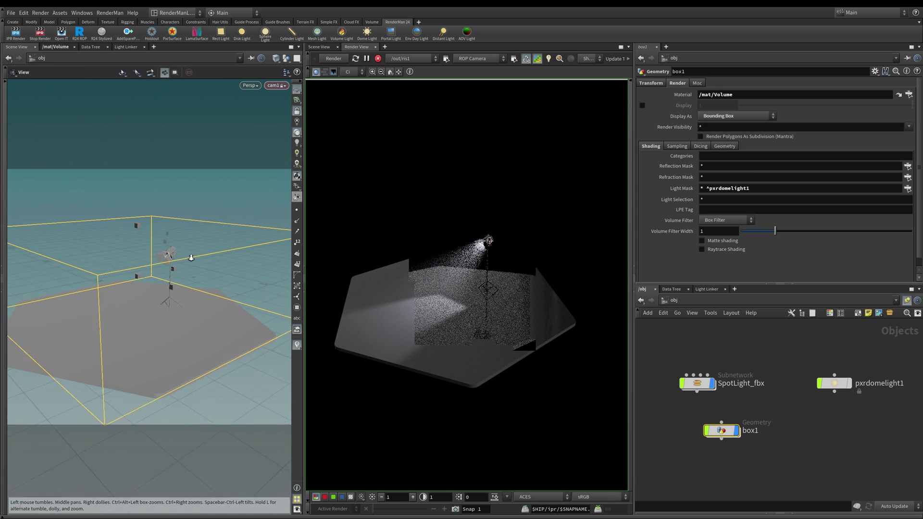
pyautogui.scroll(3, 171, 252)
pyautogui.press('e')
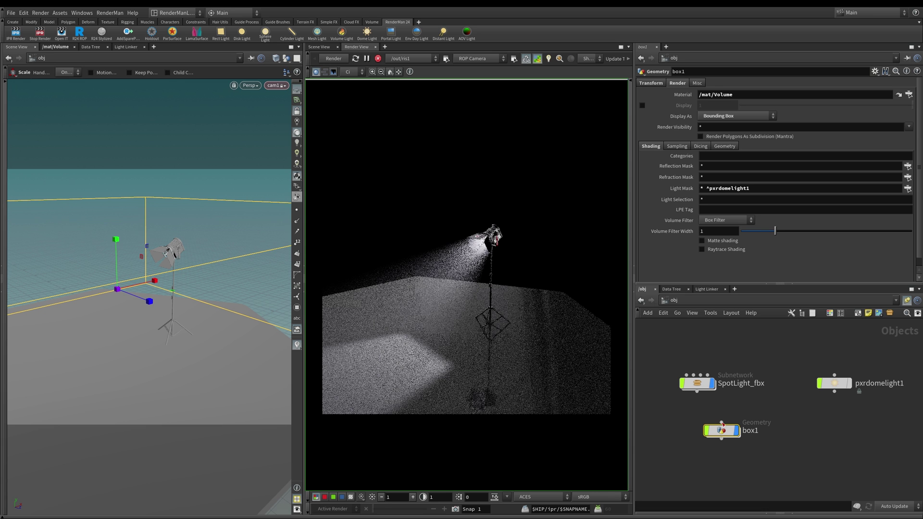
pyautogui.press('Escape')
pyautogui.moveTo(223, 336); pyautogui.dragTo(249, 269)
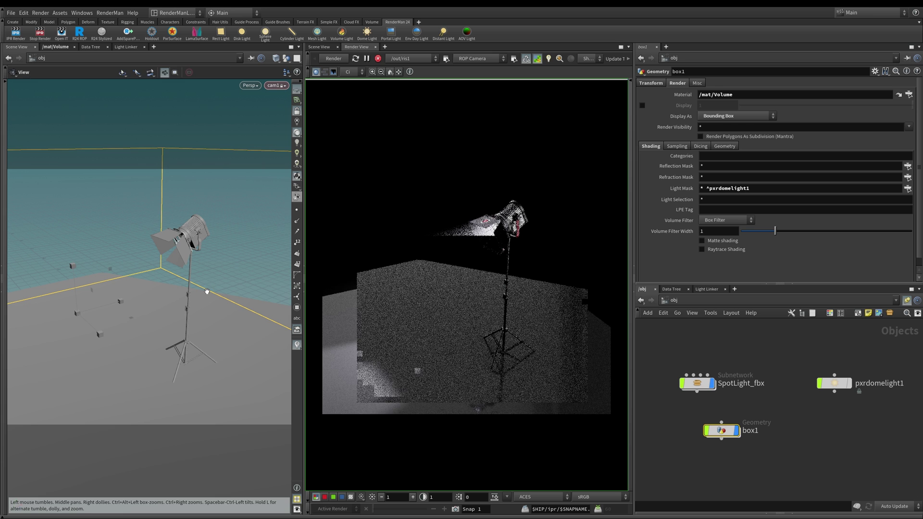
pyautogui.moveTo(226, 308); pyautogui.dragTo(170, 301)
pyautogui.press('e')
pyautogui.press('Escape')
pyautogui.press('e')
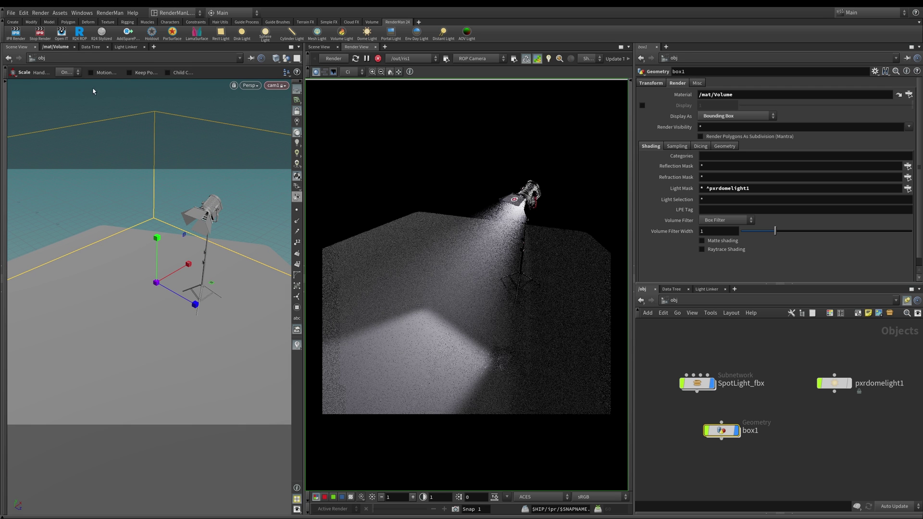
# Try a green Diffuse Color on pxrvolume1 using HSV sliders, with hue 122.3 and saturation 0.857.
pyautogui.click(57, 47)
pyautogui.click(130, 280)
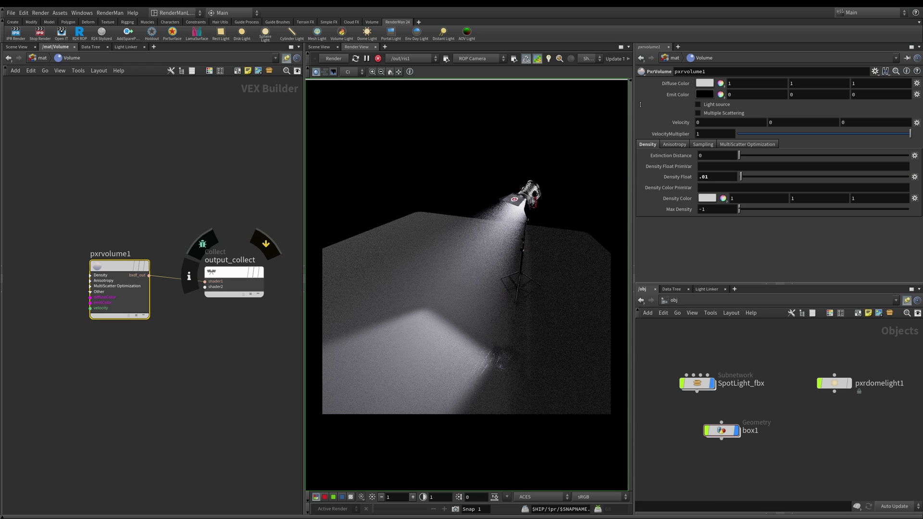
pyautogui.click(723, 85)
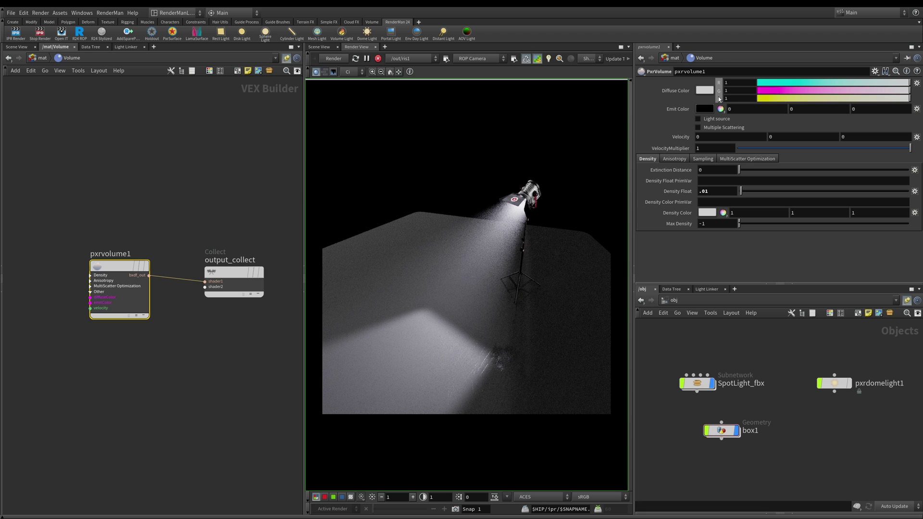
pyautogui.click(719, 98)
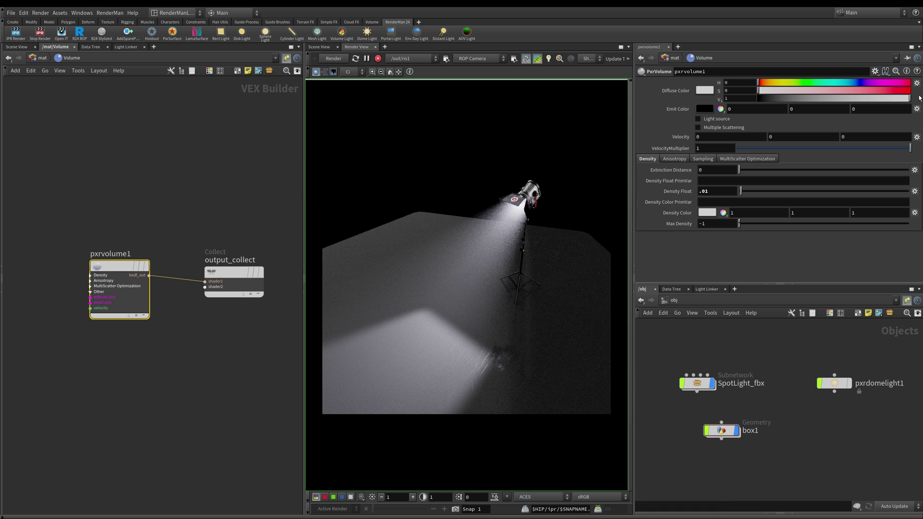
pyautogui.click(887, 90)
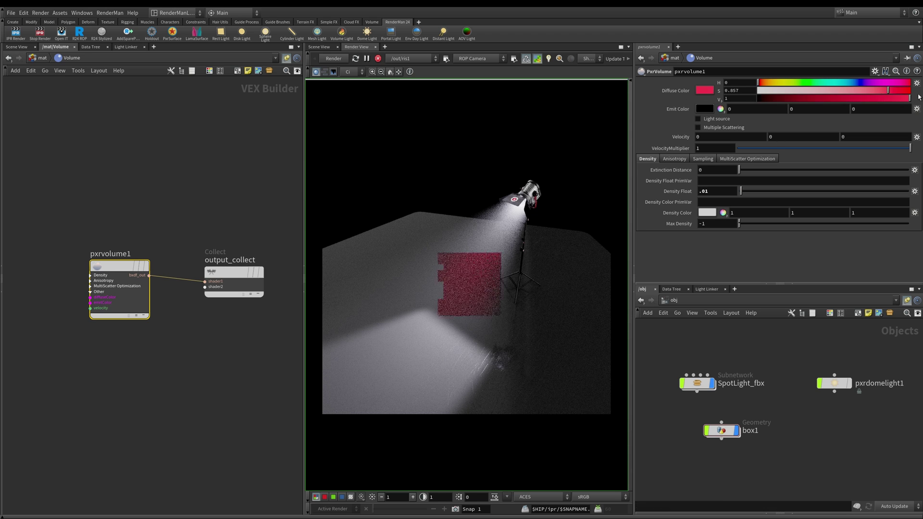
pyautogui.moveTo(806, 83); pyautogui.dragTo(810, 82)
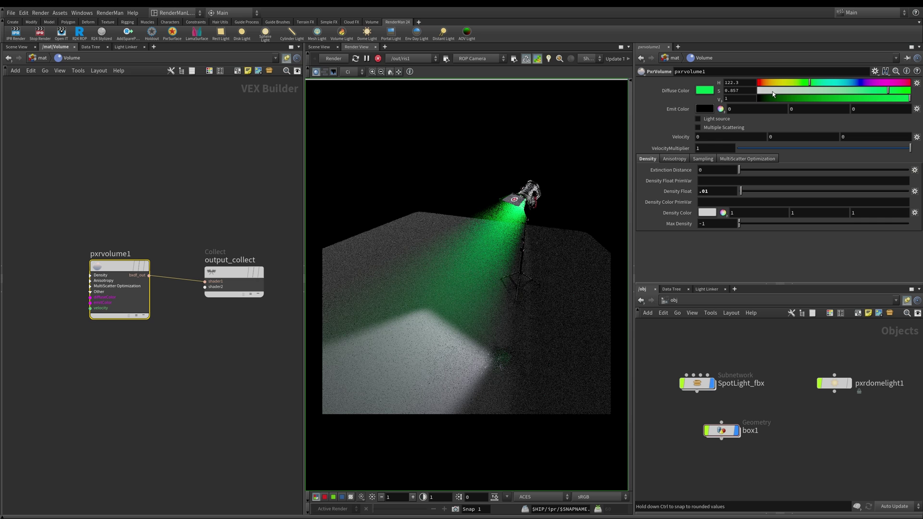
# Reset the Diffuse Color saturation to 0, and try a dark value of 0.074 before restoring it to 1.
pyautogui.moveTo(773, 94); pyautogui.dragTo(759, 94)
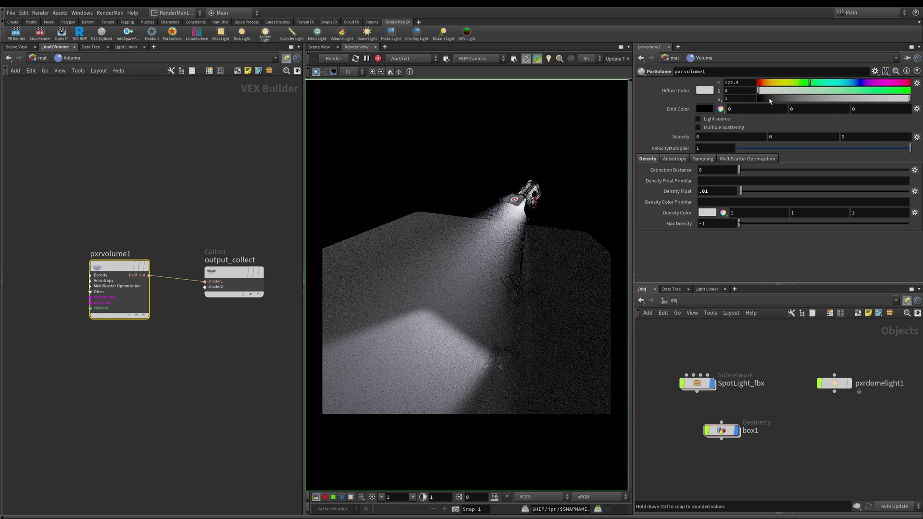
pyautogui.click(770, 99)
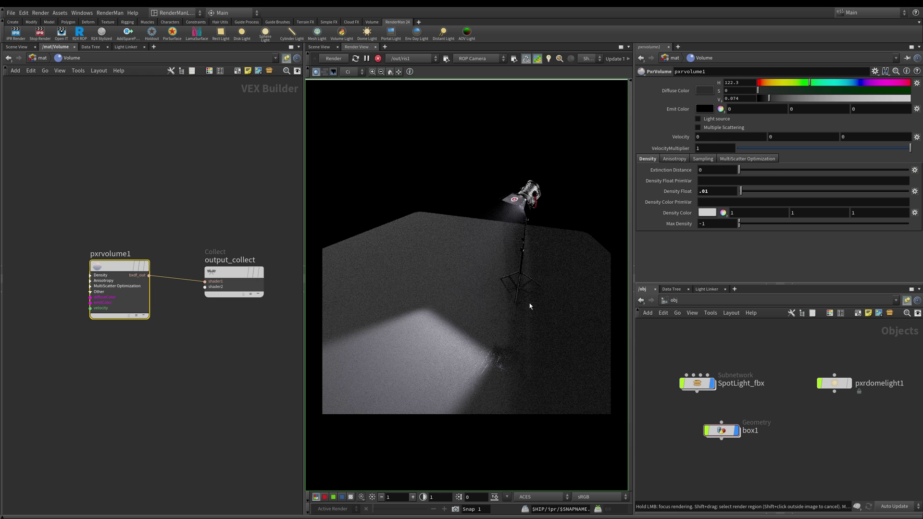
pyautogui.moveTo(769, 98); pyautogui.dragTo(913, 100)
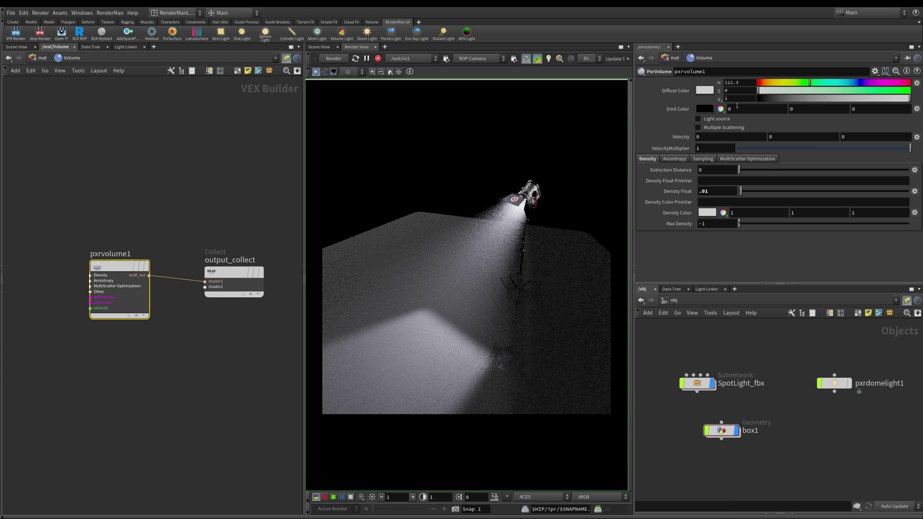
# Try a red Diffuse Color on pxrvolume1 with hue 0 and saturation 0.974, and reset it to the default white.
pyautogui.moveTo(810, 83)
pyautogui.mouseDown()
pyautogui.moveTo(742, 94)
pyautogui.moveTo(906, 90)
pyautogui.mouseUp()
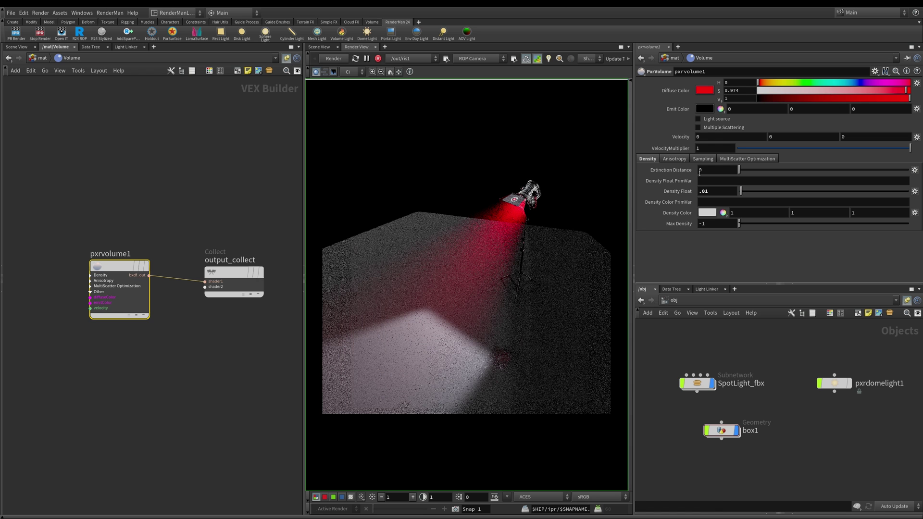
pyautogui.keyDown('ctrl'); pyautogui.middleClick(741, 92); pyautogui.keyUp('ctrl')
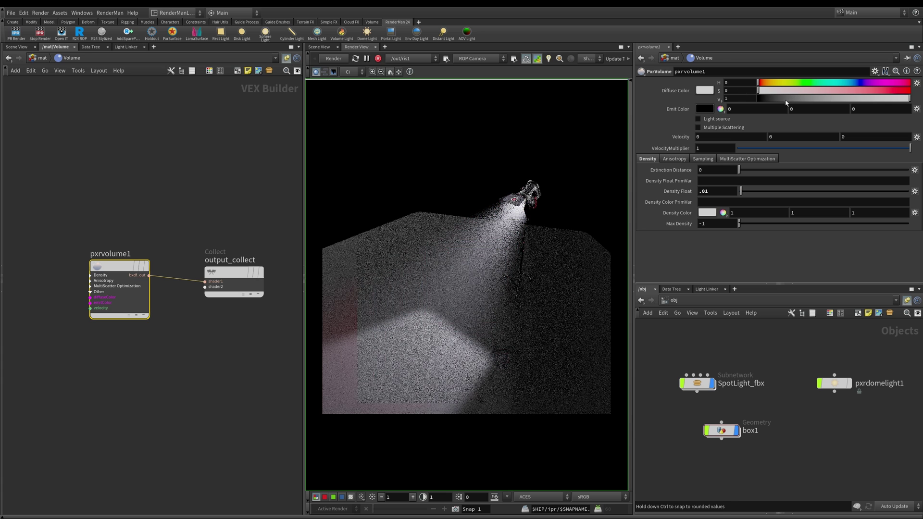
# Show pxrvolume1's Emit Color as HSV values, and try Multiple Scattering before turning it off again.
pyautogui.click(721, 109)
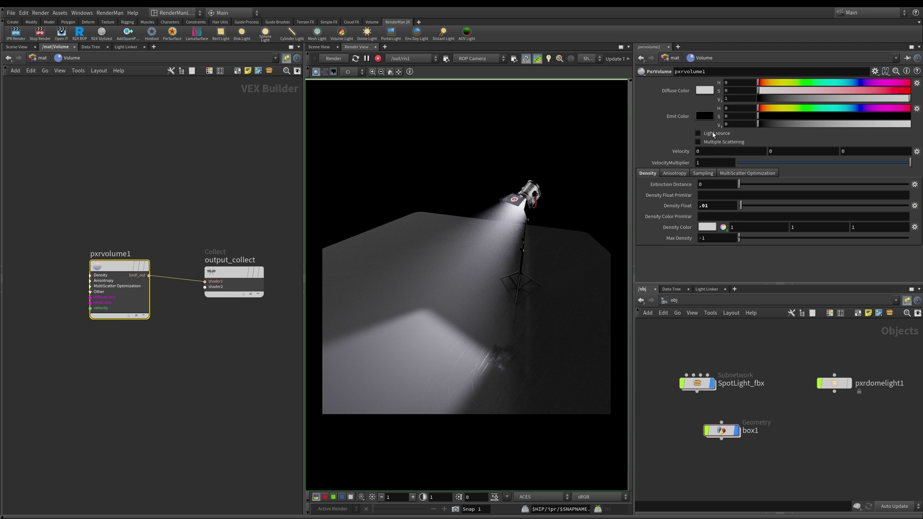
pyautogui.moveTo(701, 137)
pyautogui.moveTo(740, 145)
pyautogui.click(715, 142)
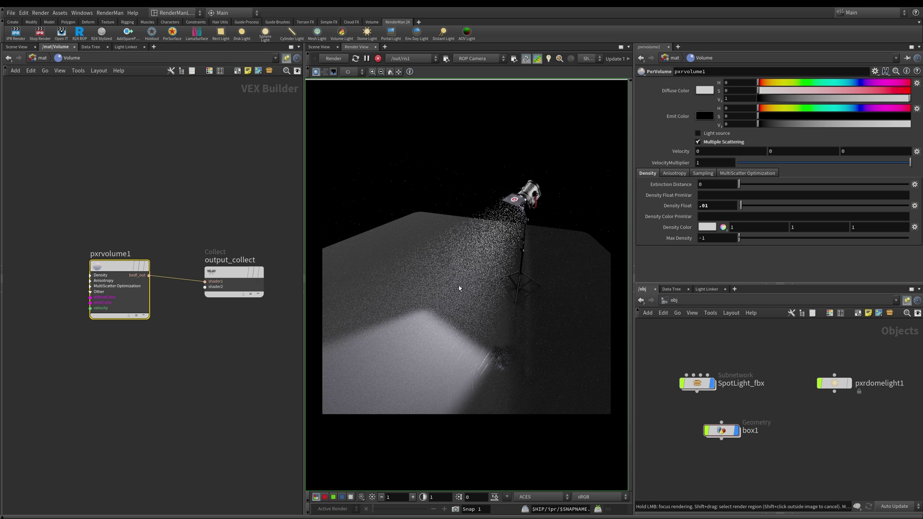
pyautogui.click(720, 143)
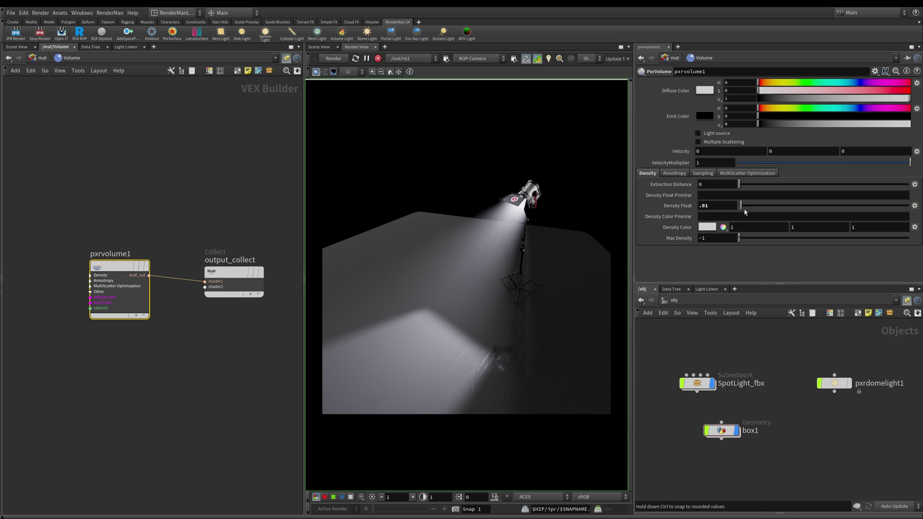
# Try a Density Float of 1 on pxrvolume1, and restore it to .01.
pyautogui.doubleClick(714, 205)
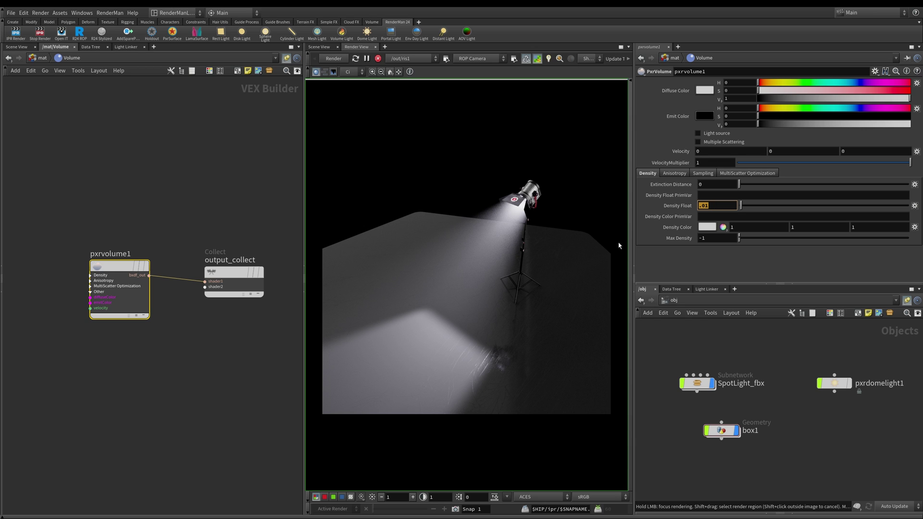
pyautogui.write('1')
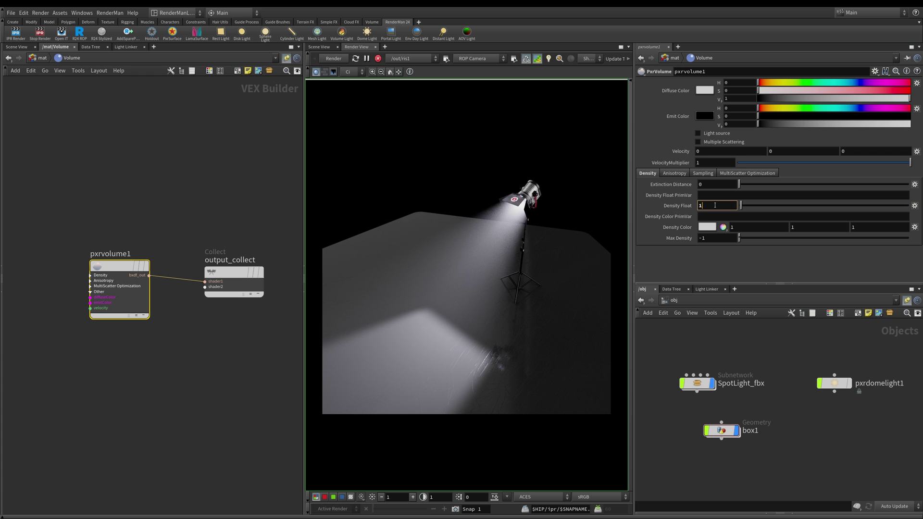
pyautogui.press('Tab')
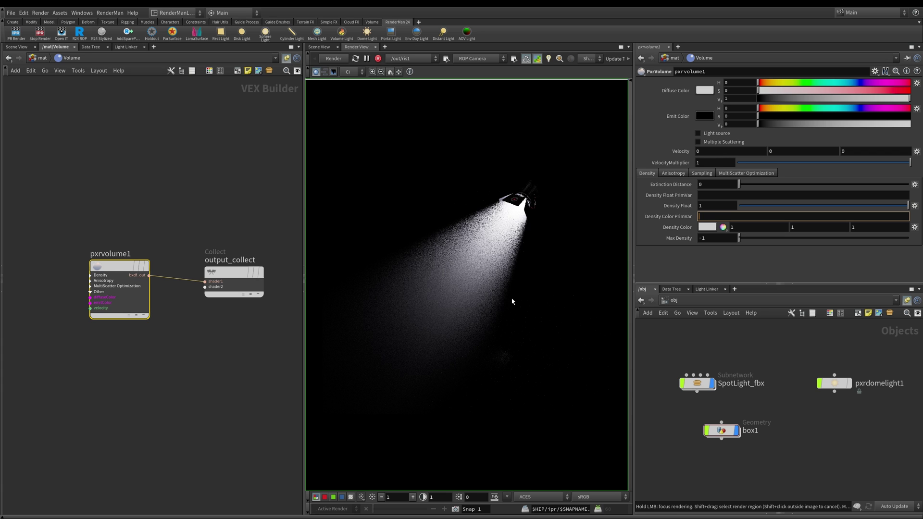
pyautogui.click(705, 203)
pyautogui.write('.01')
pyautogui.press('Return')
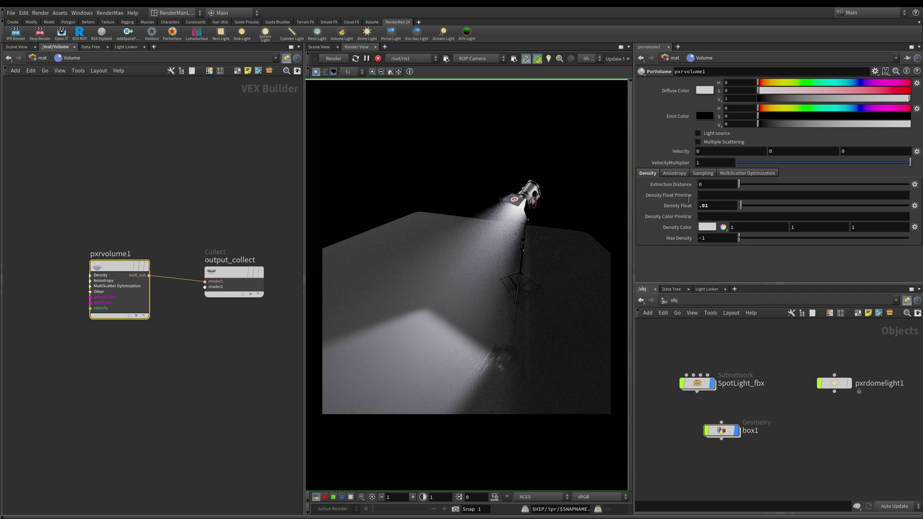
# Add a PxrFractal node below pxrvolume1 in the Volume material network.
pyautogui.moveTo(676, 206)
pyautogui.click(234, 272)
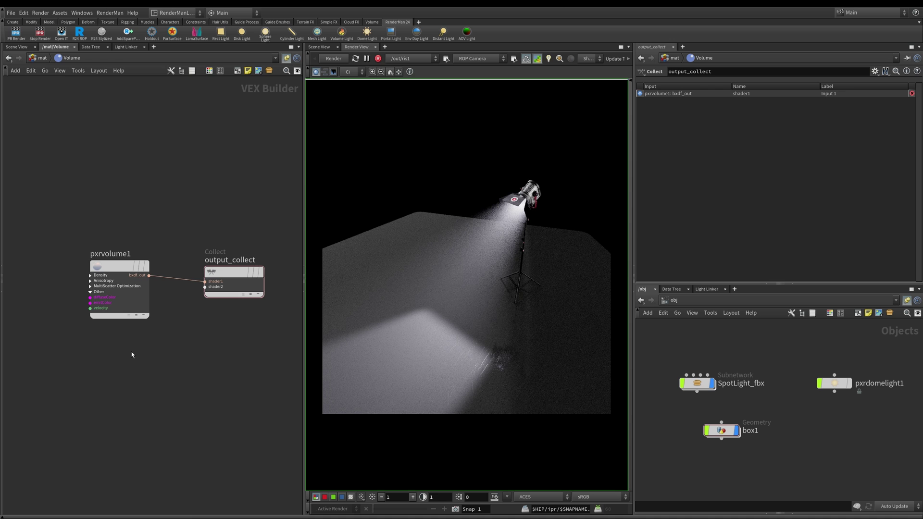
pyautogui.press('Tab')
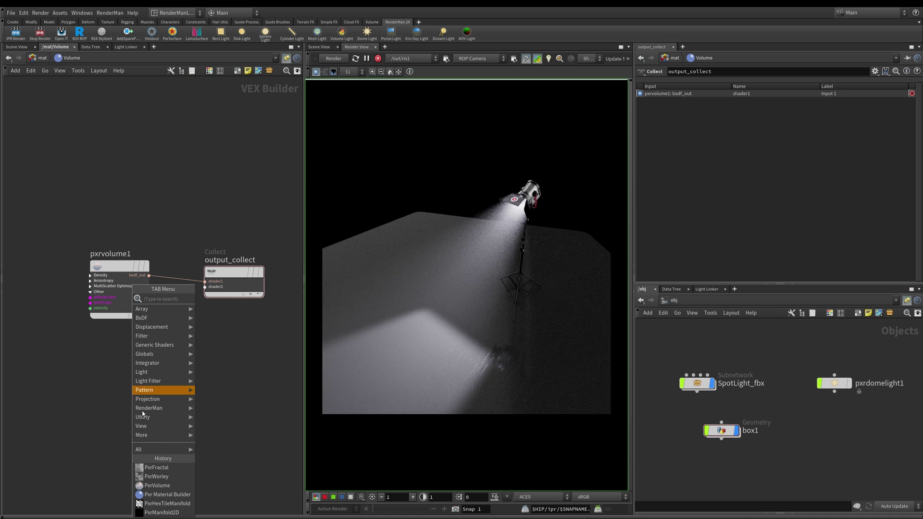
pyautogui.click(180, 472)
pyautogui.click(87, 385)
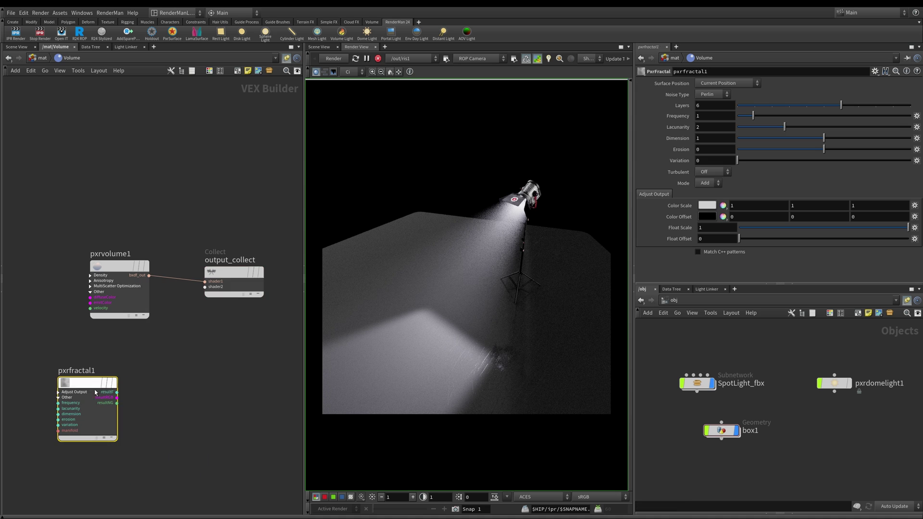
# Expand pxrvolume1's Density inputs and connect the resultF output of pxrfractal1 to densityFloat.
pyautogui.click(93, 280)
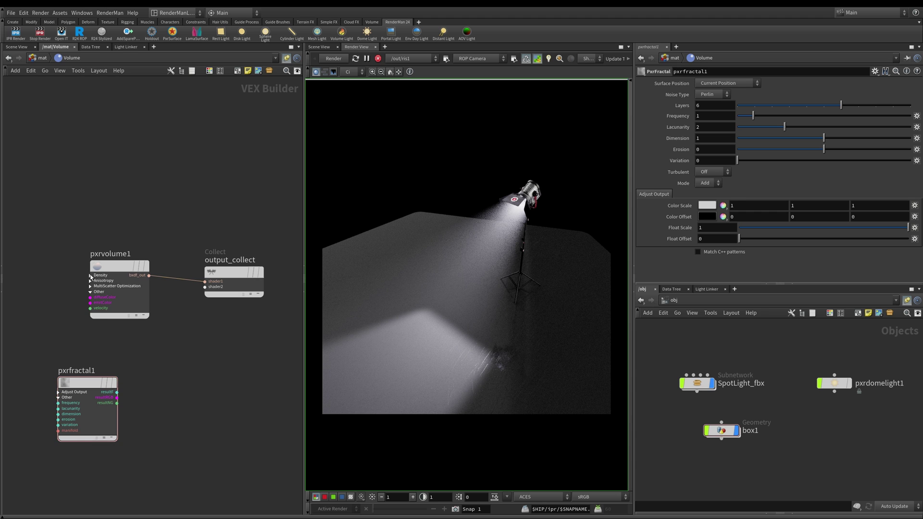
pyautogui.click(91, 276)
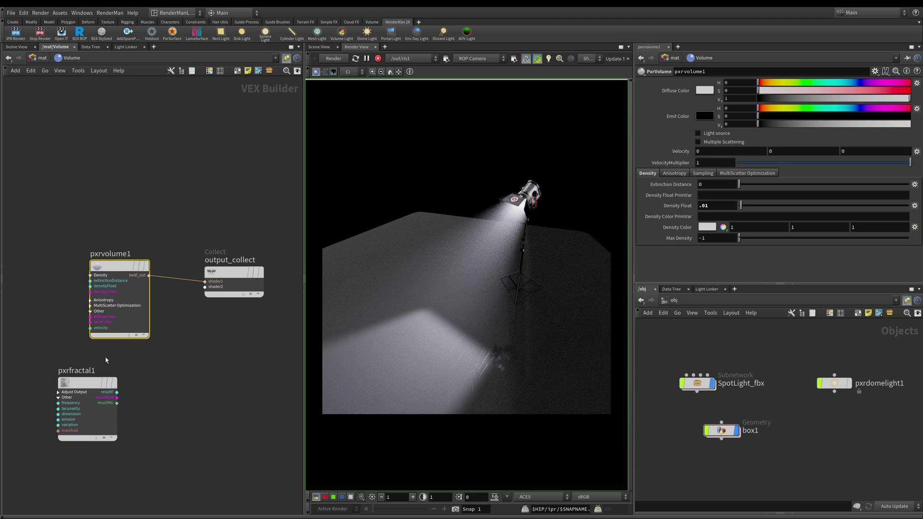
pyautogui.click(117, 392)
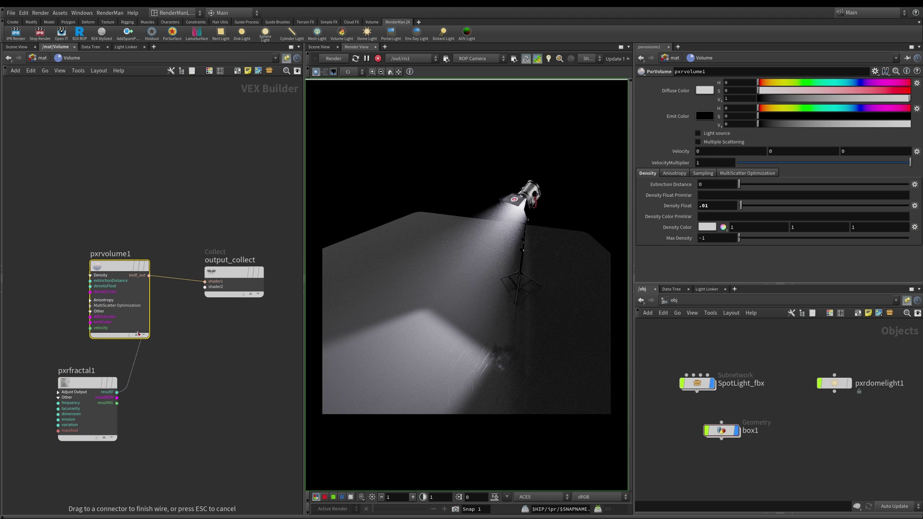
pyautogui.click(91, 286)
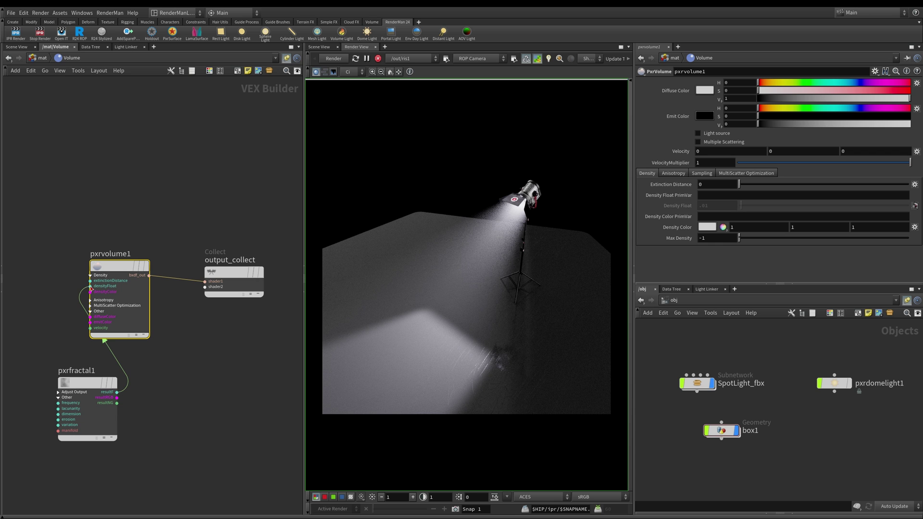
# Preview the pxrfractal1 pattern in the render and set its Layers to 4, Lacunarity to 3.725 and Dimension to 1.833.
pyautogui.moveTo(88, 381)
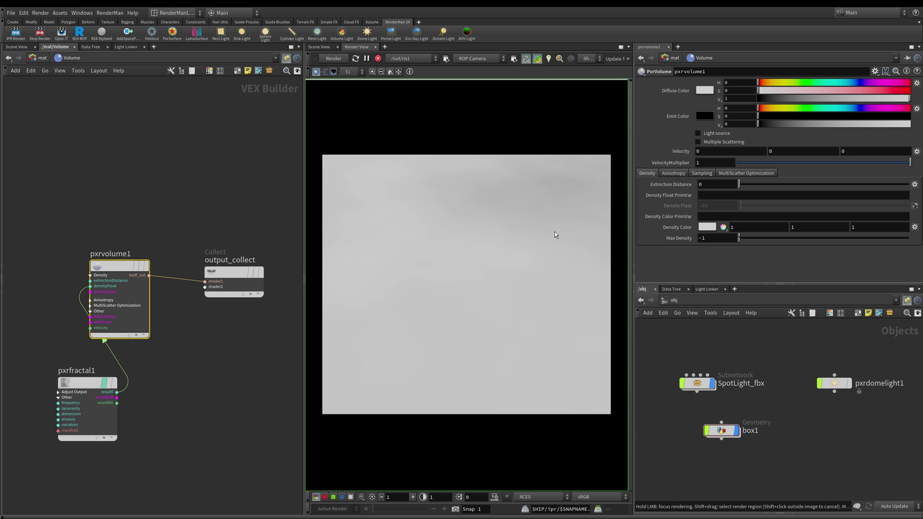
pyautogui.click(86, 383)
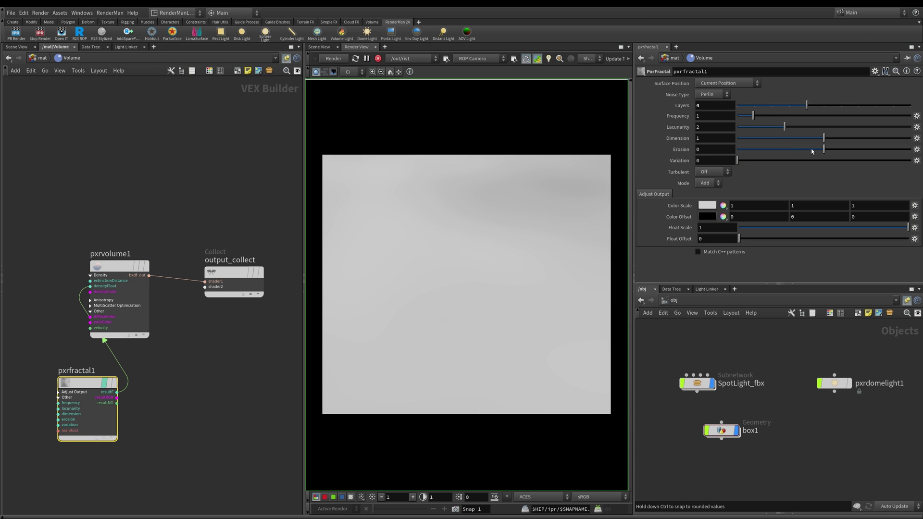
pyautogui.moveTo(788, 127); pyautogui.dragTo(893, 127)
pyautogui.moveTo(824, 139); pyautogui.dragTo(897, 139)
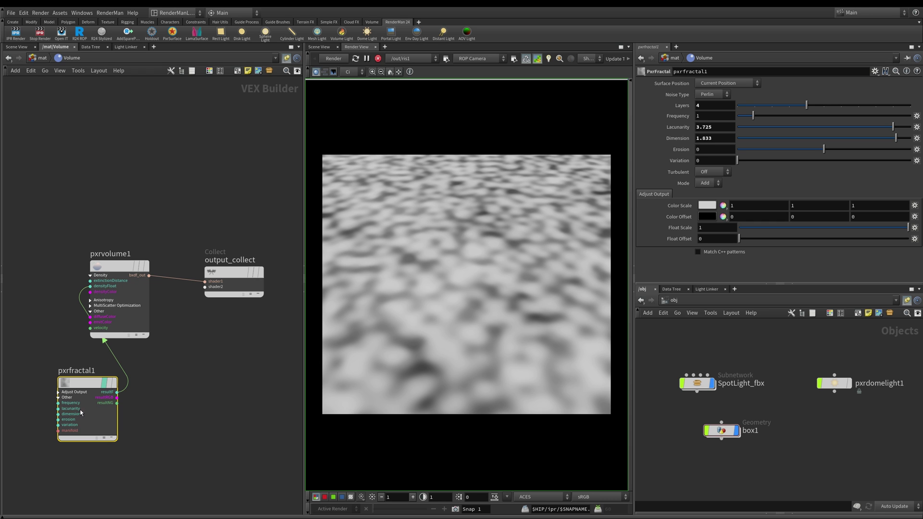
pyautogui.moveTo(98, 385)
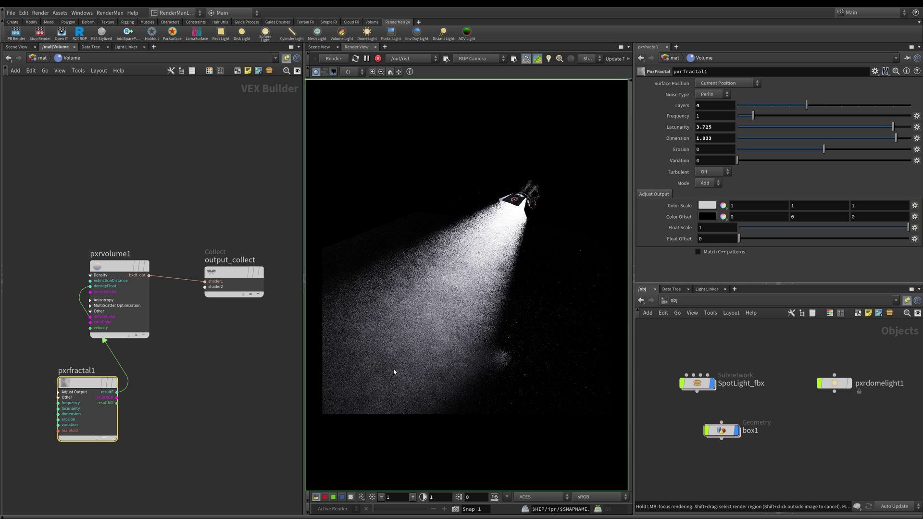
# Try a Float Scale of 0.047 on pxrfractal1, and delete the fractal node from the material.
pyautogui.moveTo(908, 228); pyautogui.dragTo(747, 232)
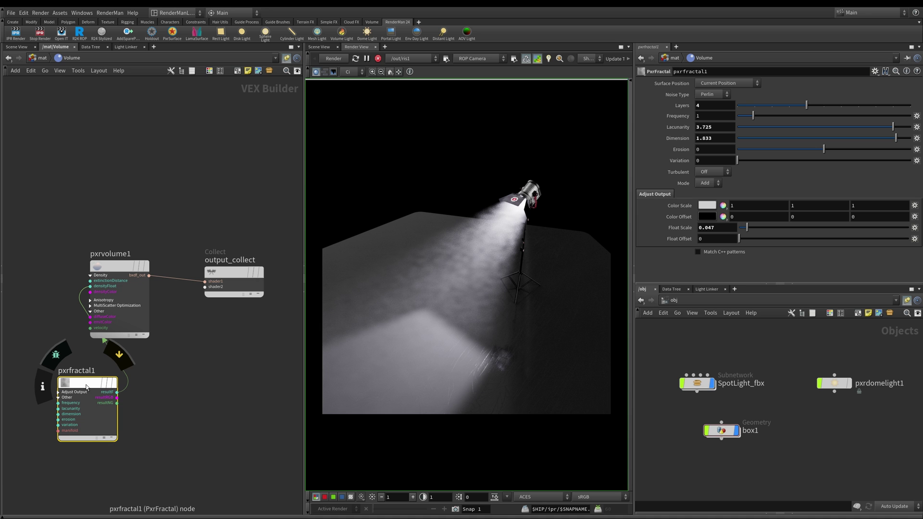
pyautogui.press('Delete')
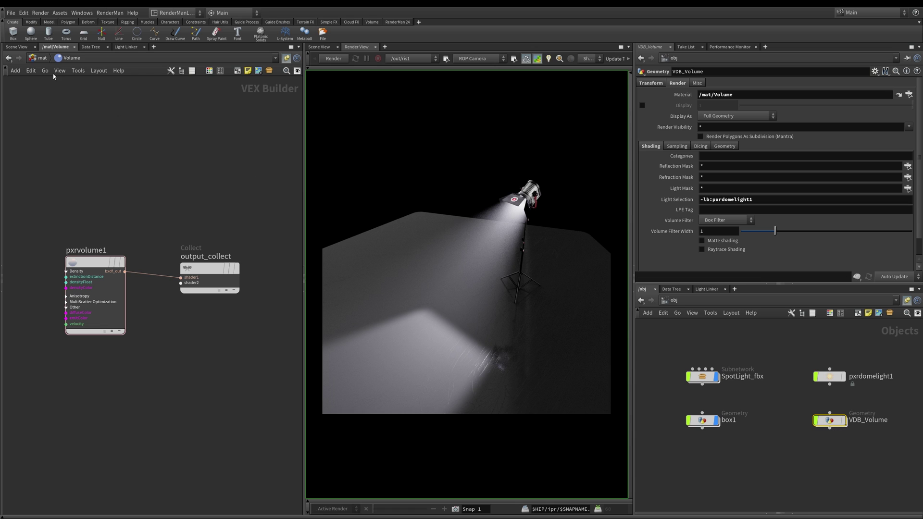
# Hide box1 in the scene view and display the VDB_Volume object instead.
pyautogui.click(16, 47)
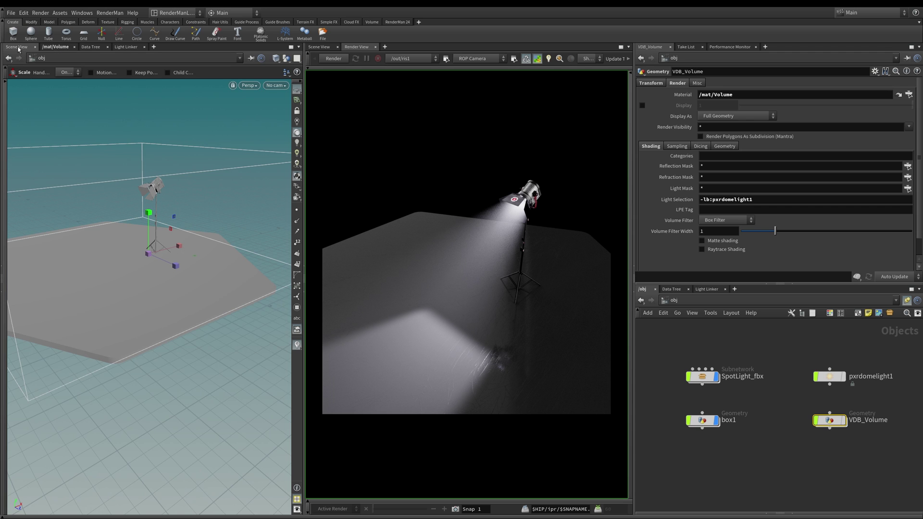
pyautogui.keyDown('alt'); pyautogui.moveTo(144, 269); pyautogui.dragTo(188, 269); pyautogui.keyUp('alt')
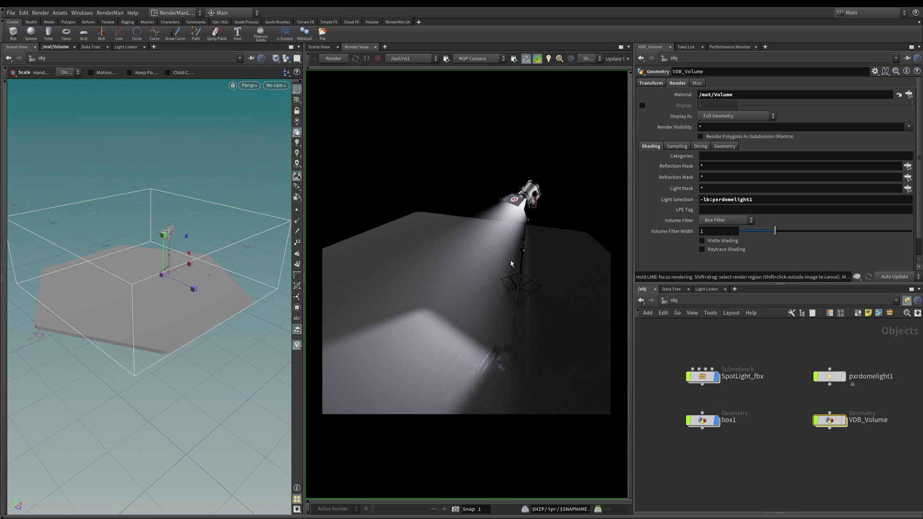
pyautogui.click(717, 421)
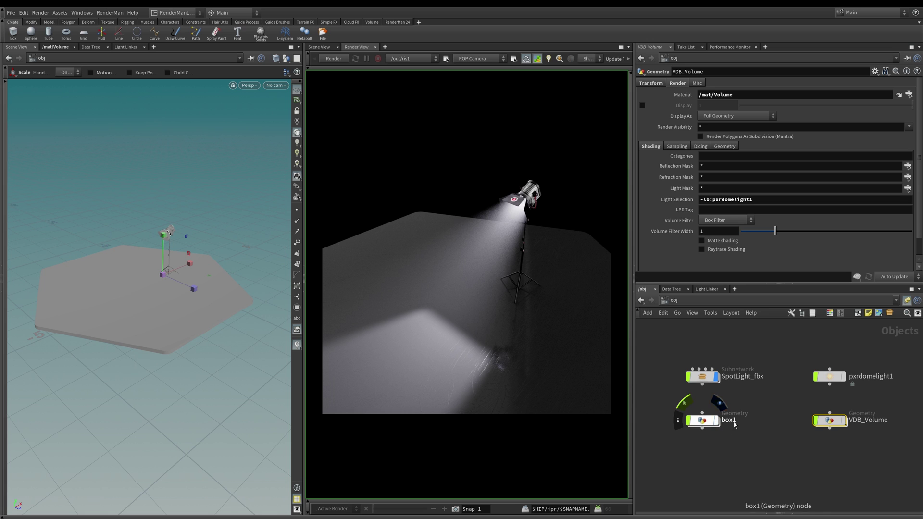
pyautogui.click(847, 403)
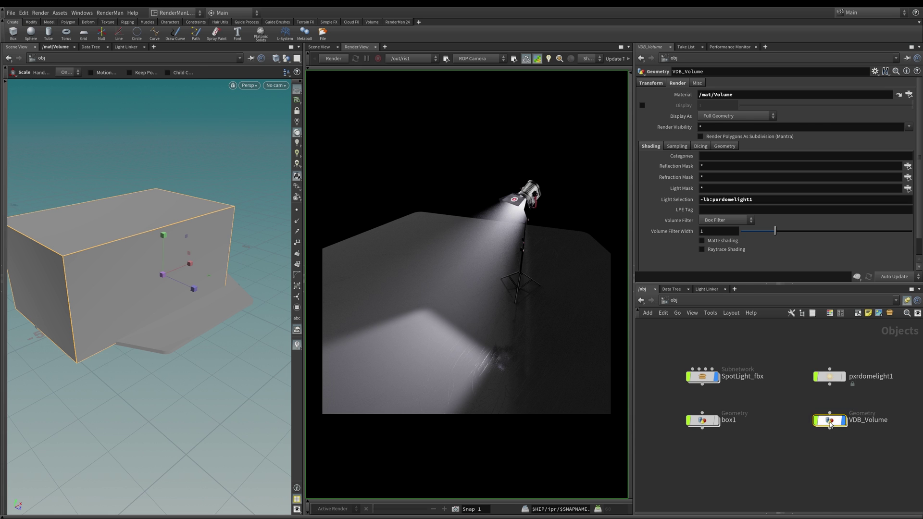
# Open the VDB_Volume geometry network and display the output of its volume1 node in the scene view.
pyautogui.doubleClick(830, 421)
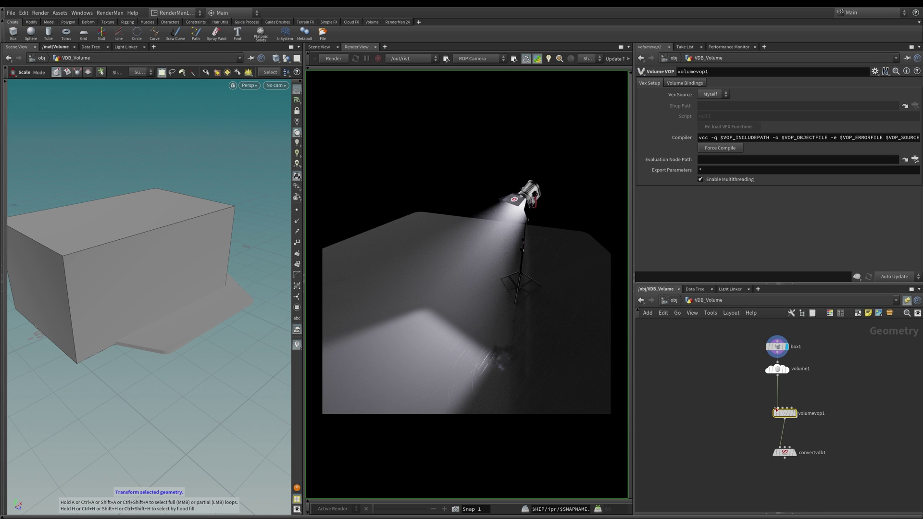
pyautogui.press('Escape')
pyautogui.moveTo(196, 262); pyautogui.dragTo(230, 267)
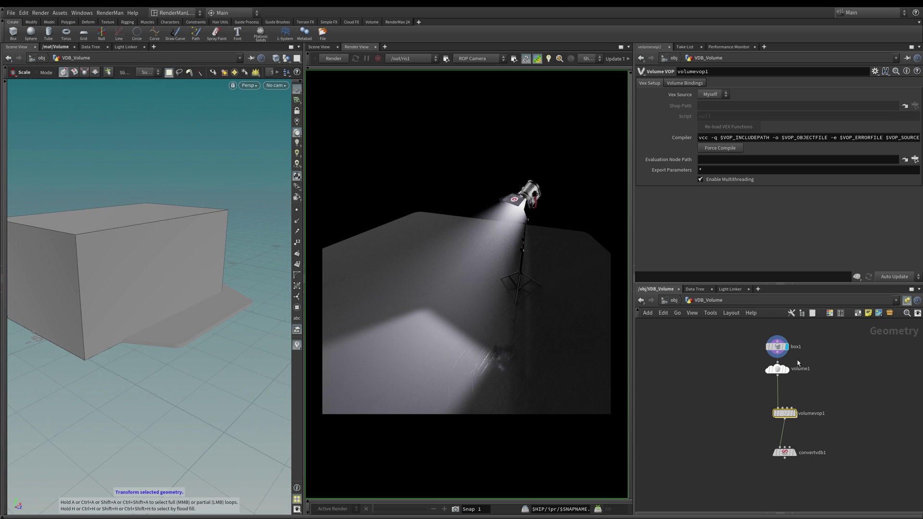
pyautogui.click(777, 369)
pyautogui.moveTo(783, 377); pyautogui.dragTo(778, 374)
pyautogui.press('Escape')
pyautogui.moveTo(148, 324)
pyautogui.mouseDown()
pyautogui.moveTo(160, 296)
pyautogui.moveTo(161, 315)
pyautogui.mouseUp()
pyautogui.press('e')
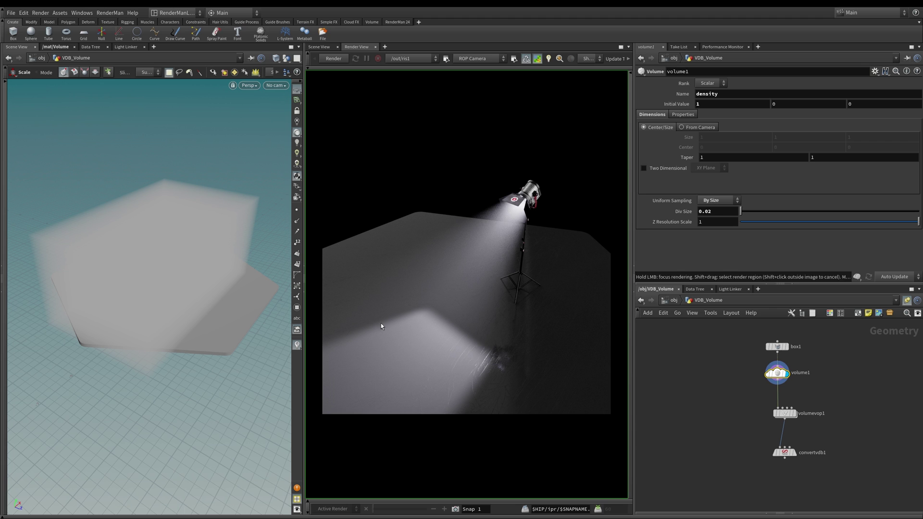
# Examine the turbulent noise network inside volumevop1 and return to the VDB_Volume network.
pyautogui.click(791, 416)
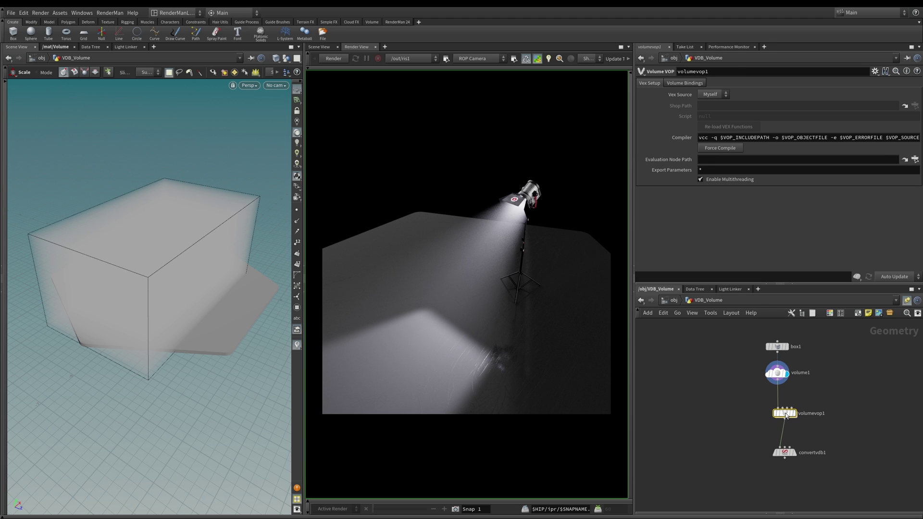
pyautogui.doubleClick(785, 414)
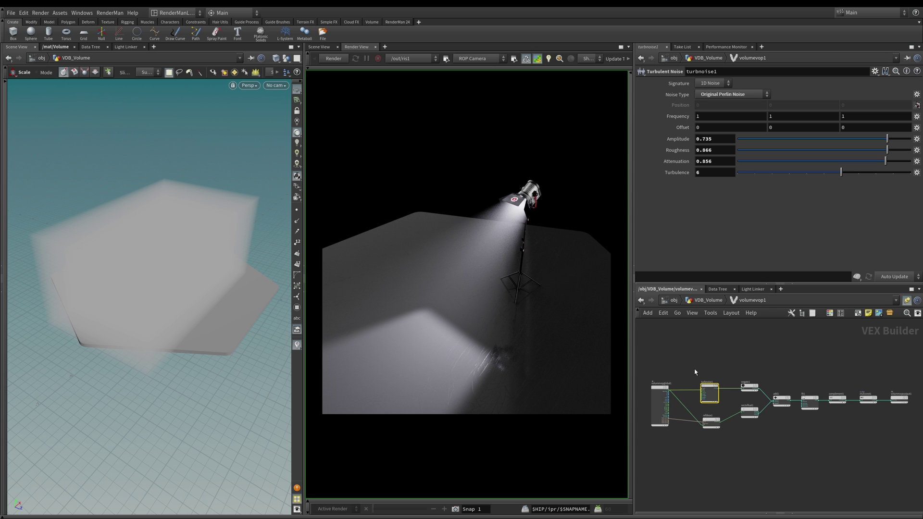
pyautogui.scroll(5, 711, 365)
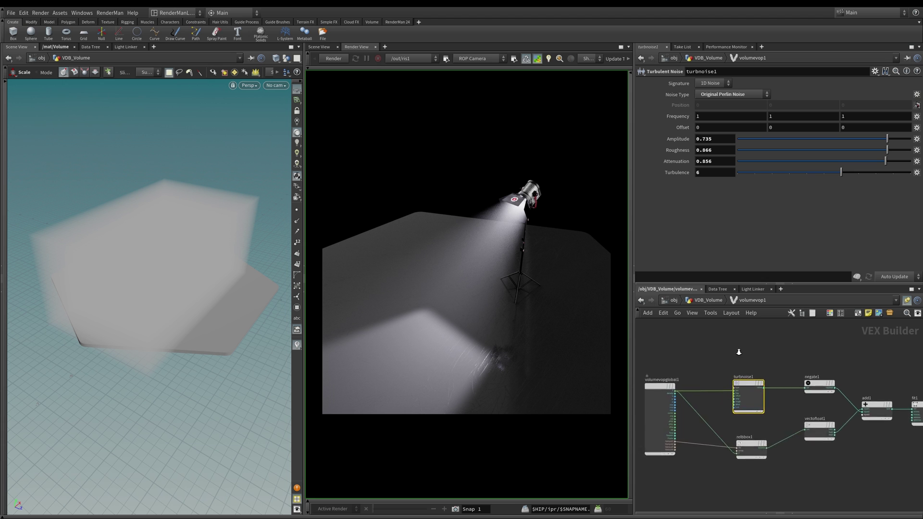
pyautogui.press('u')
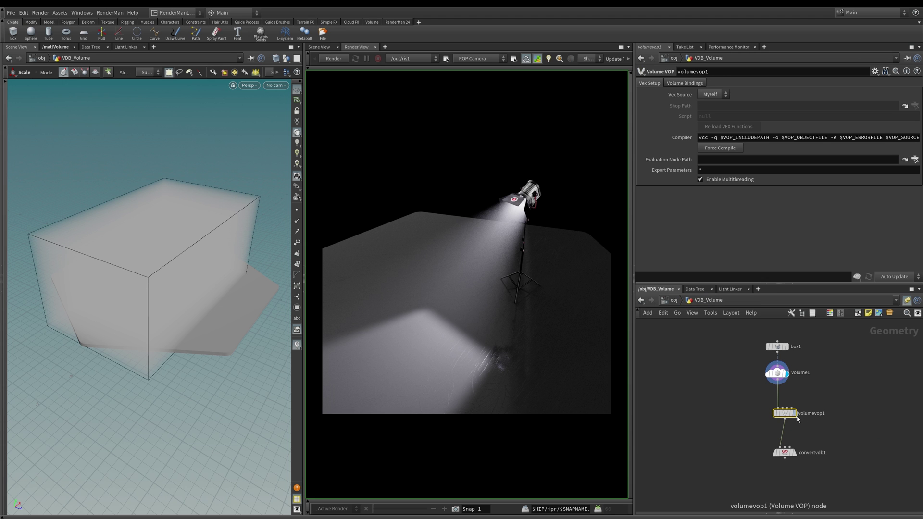
# Display the output of volumevop1 in the scene view and inspect the noisy fog around the spotlight.
pyautogui.press('Escape')
pyautogui.moveTo(240, 289); pyautogui.dragTo(94, 305)
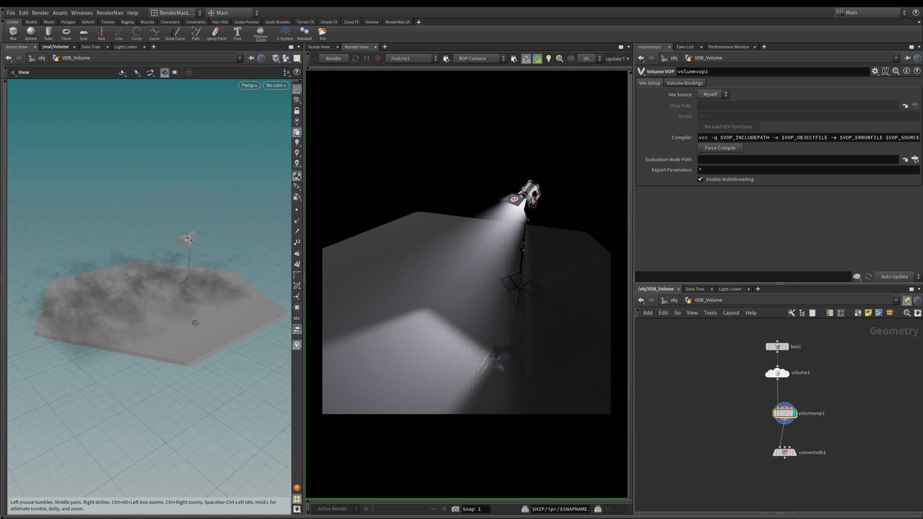
pyautogui.press('t')
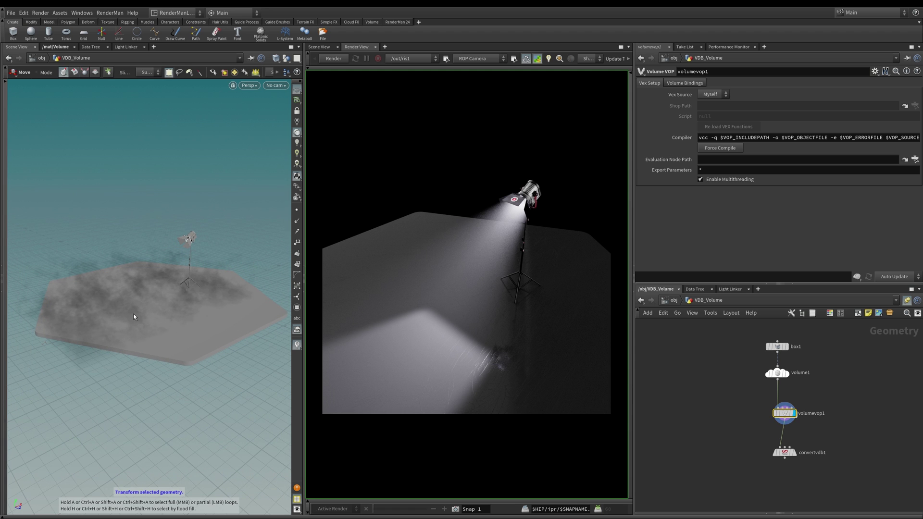
# Display the output of convertvdb1 in the scene view and start a render with the Volume material network open.
pyautogui.click(797, 462)
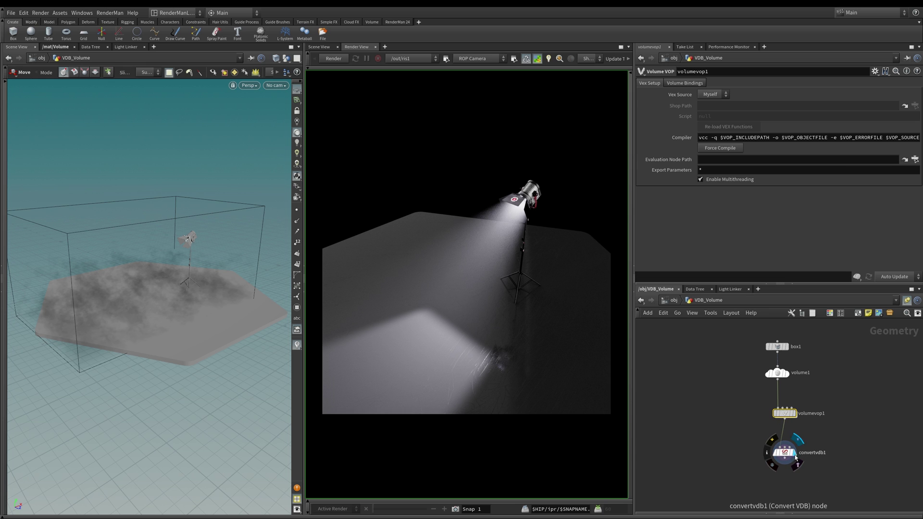
pyautogui.moveTo(786, 454); pyautogui.dragTo(791, 453)
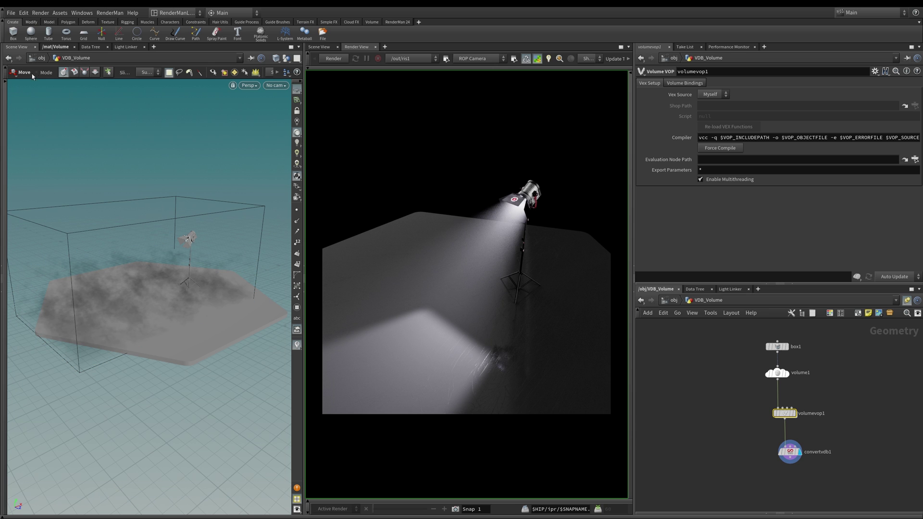
pyautogui.click(58, 47)
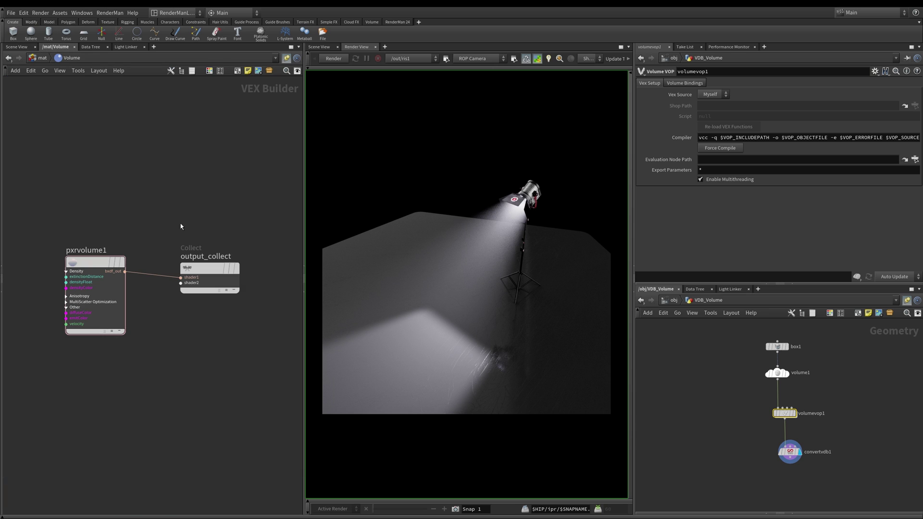
pyautogui.click(334, 59)
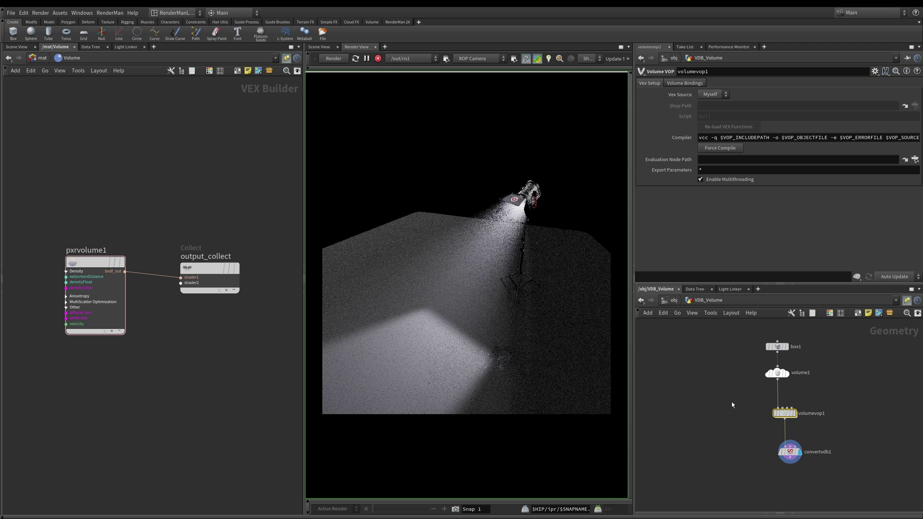
# Check the node information of convertvdb1 for the name of its VDB field, and close the information window.
pyautogui.moveTo(775, 457)
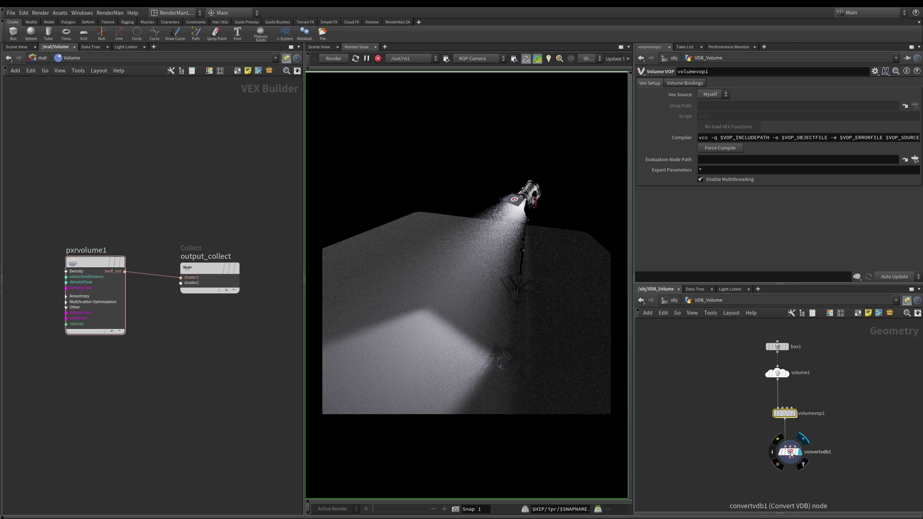
pyautogui.click(773, 455)
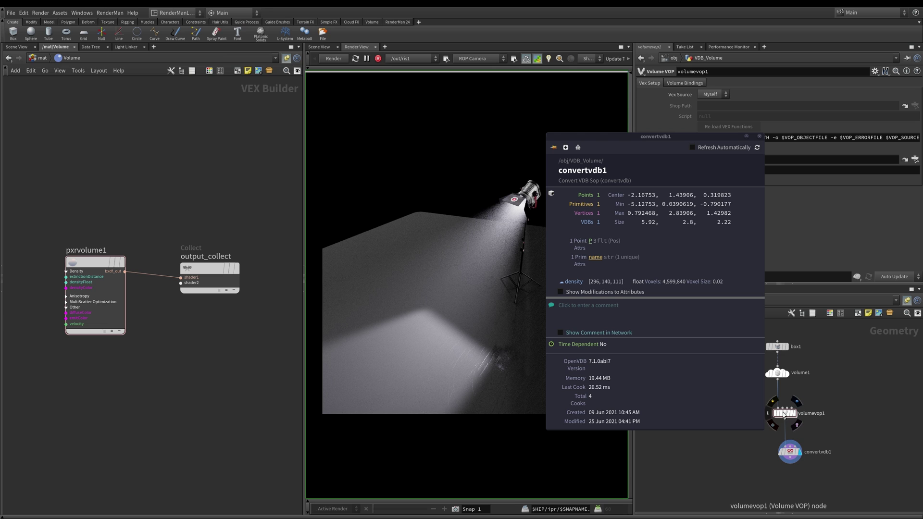
pyautogui.click(759, 137)
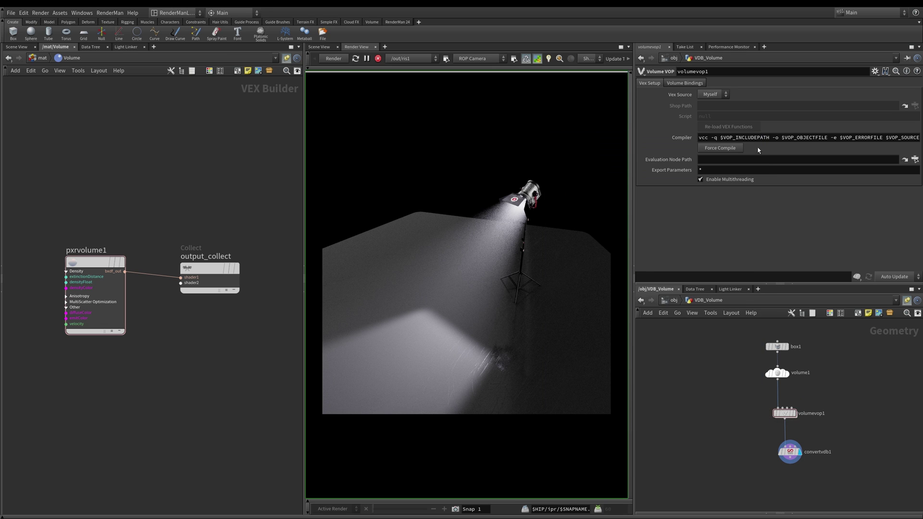
# Set the Density Float PrimVar of pxrvolume1 to density.
pyautogui.click(121, 281)
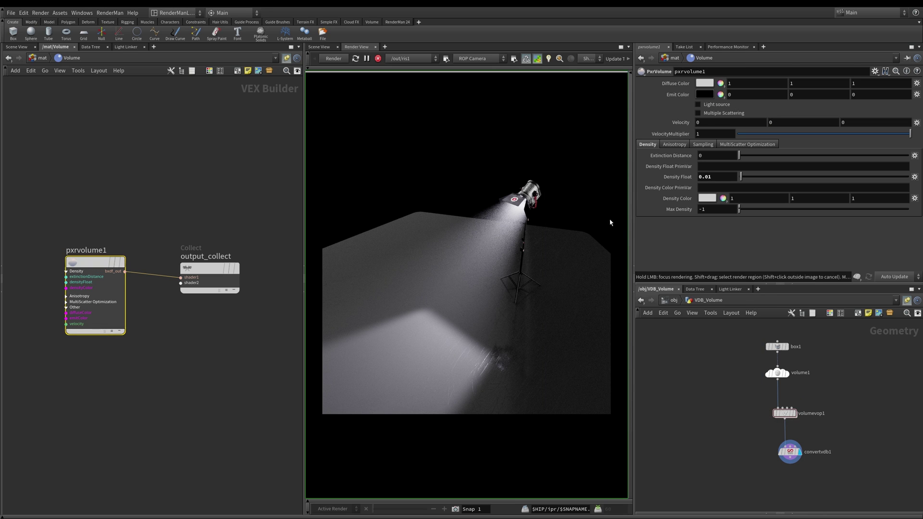
pyautogui.click(710, 166)
pyautogui.write('d')
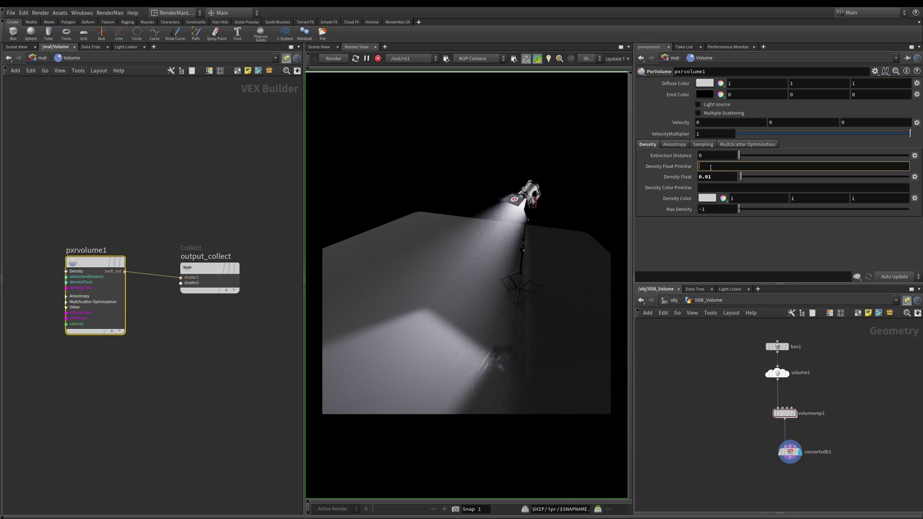
pyautogui.write('ensity')
pyautogui.press('Return')
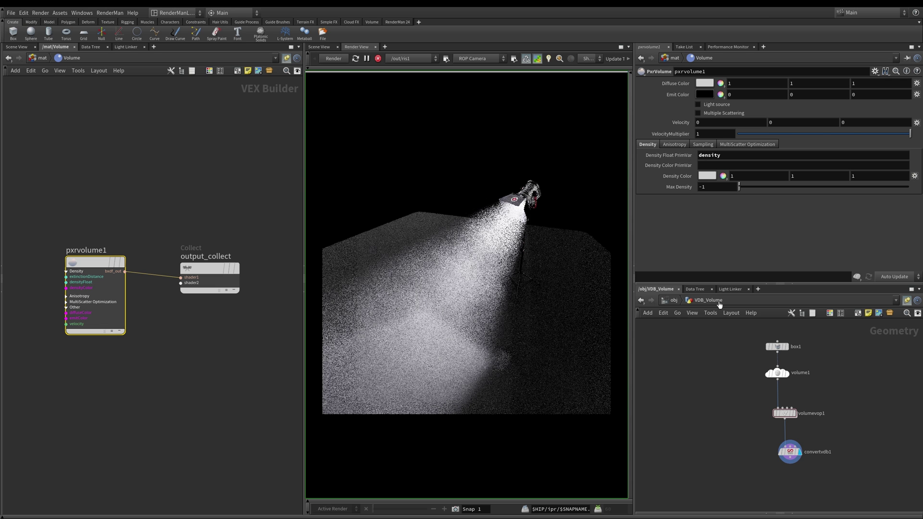
# Review the turbnoise1 settings inside volumevop1, and return to the object network with pxrvolume1 selected.
pyautogui.click(784, 413)
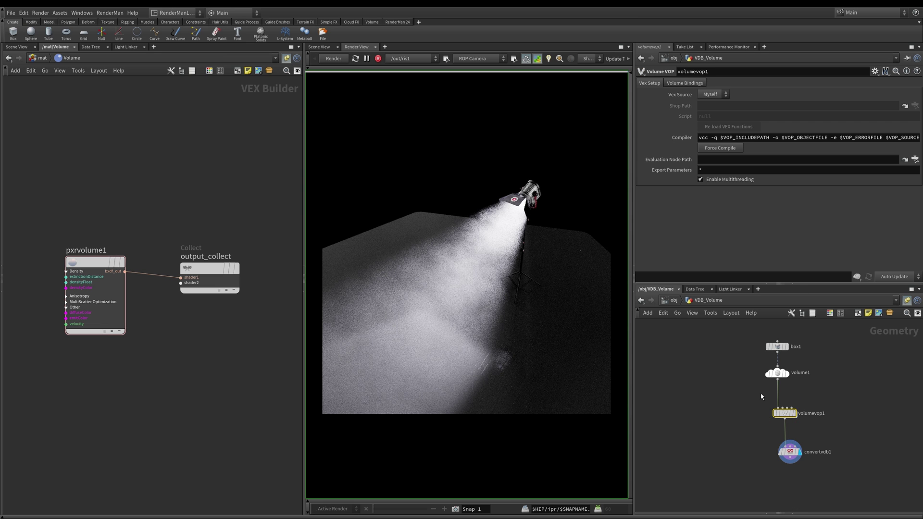
pyautogui.doubleClick(783, 412)
pyautogui.click(753, 388)
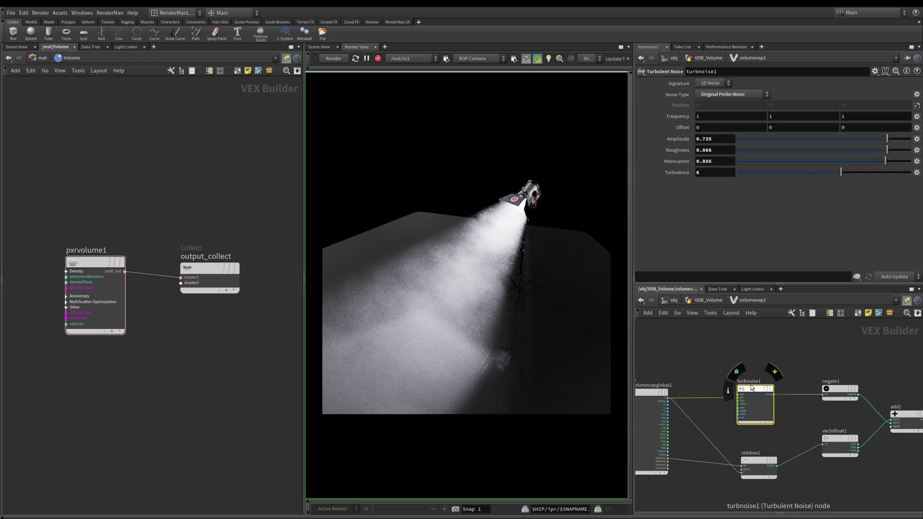
pyautogui.click(674, 300)
pyautogui.click(94, 263)
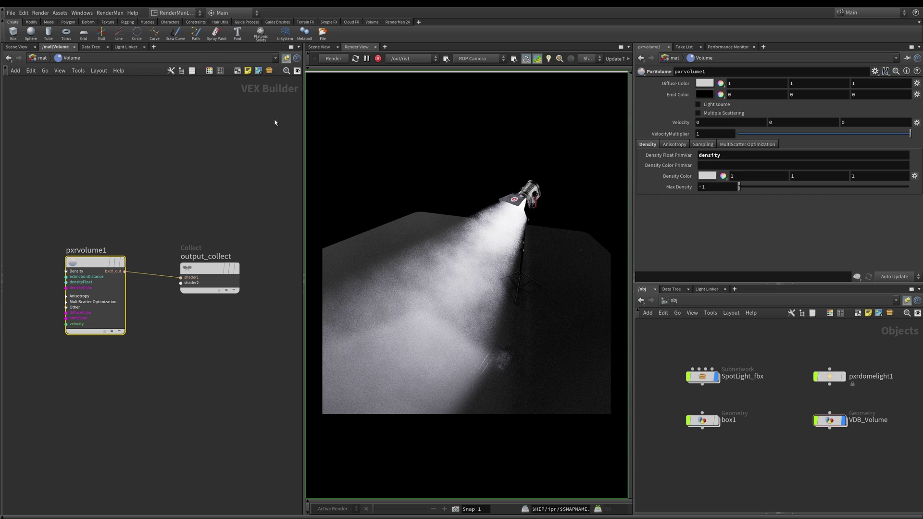
# Set the intensity of MainSpotlight to 1 in the Light Bank and open its exposure value for editing.
pyautogui.click(126, 47)
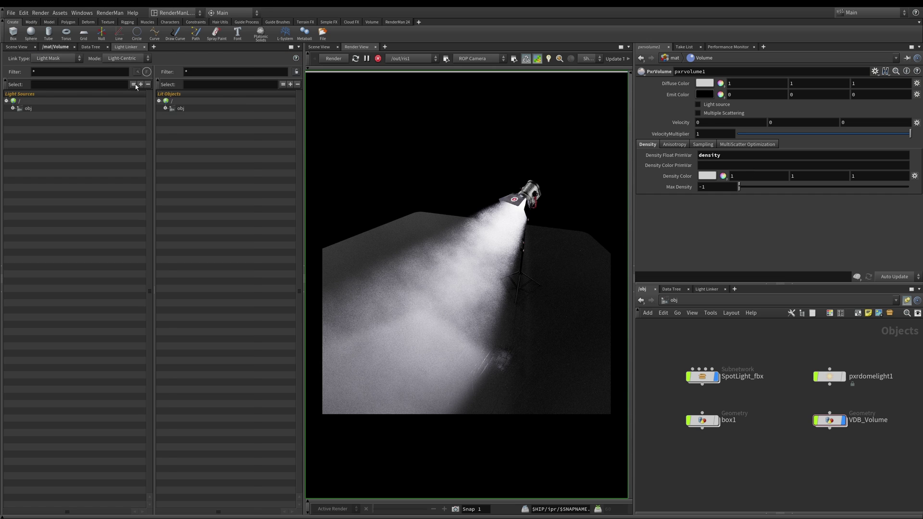
pyautogui.hotkey('ctrl', 'pageup')
pyautogui.doubleClick(267, 79)
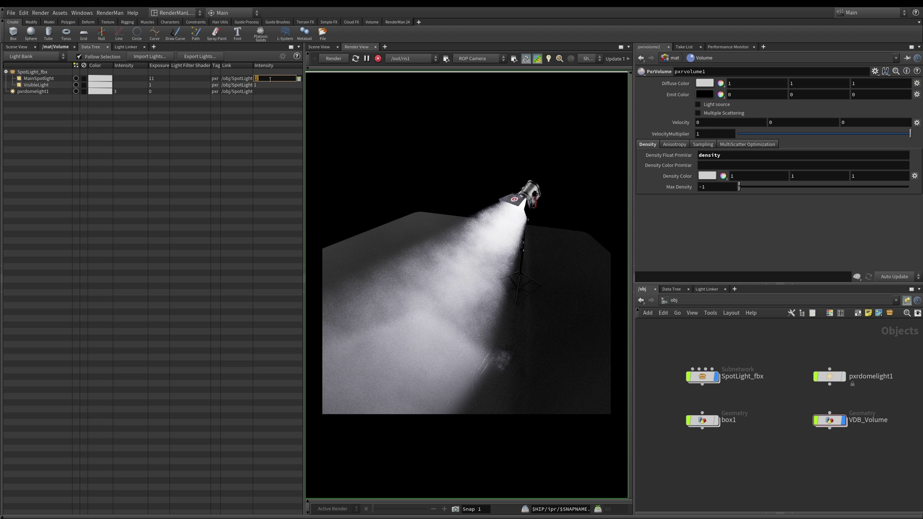
pyautogui.press('Return')
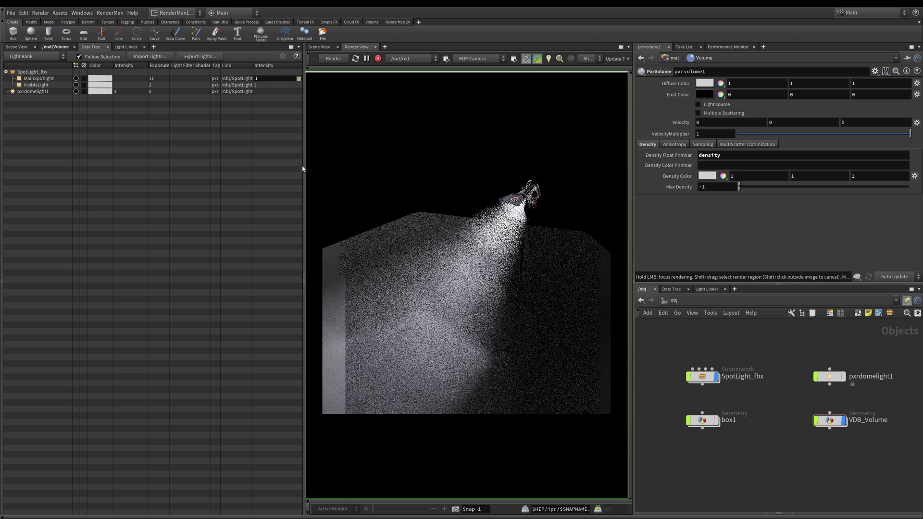
pyautogui.doubleClick(150, 79)
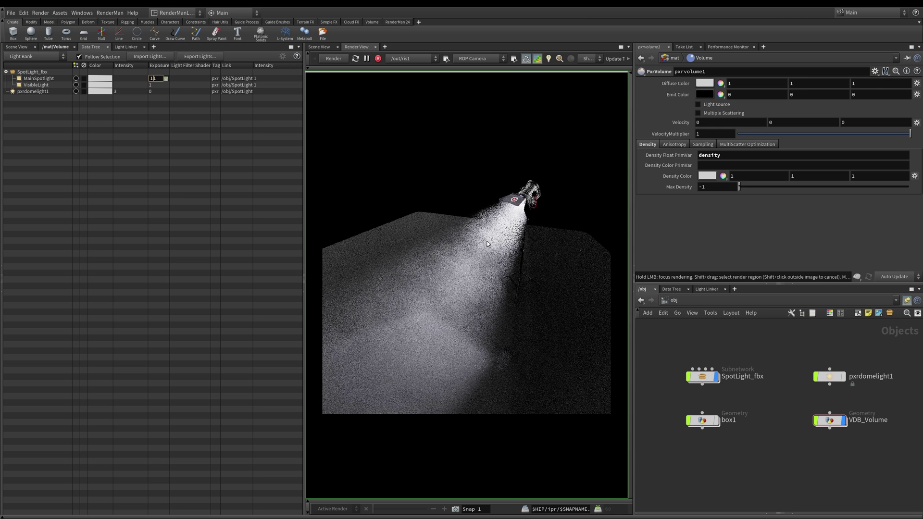